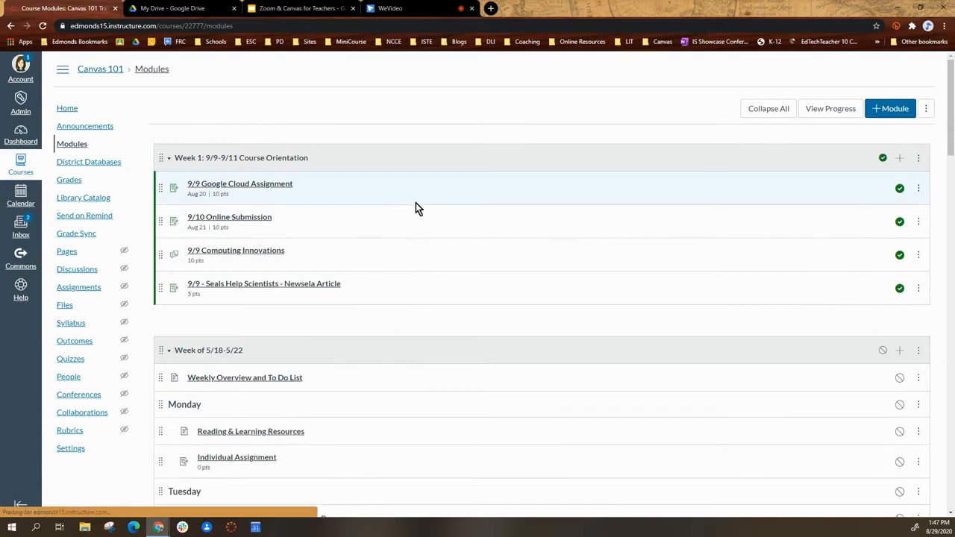
- Add a new assignment named "8/29 Zoom Meeting 2" to the Week 1: 9/9-9/11 Course Orientation module
left_click(899, 162)
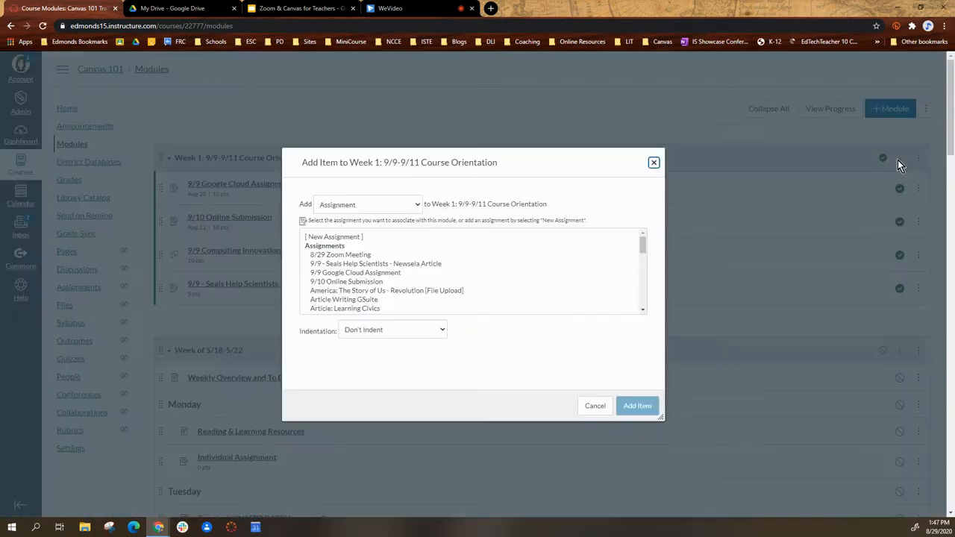
left_click(350, 236)
left_click(381, 337)
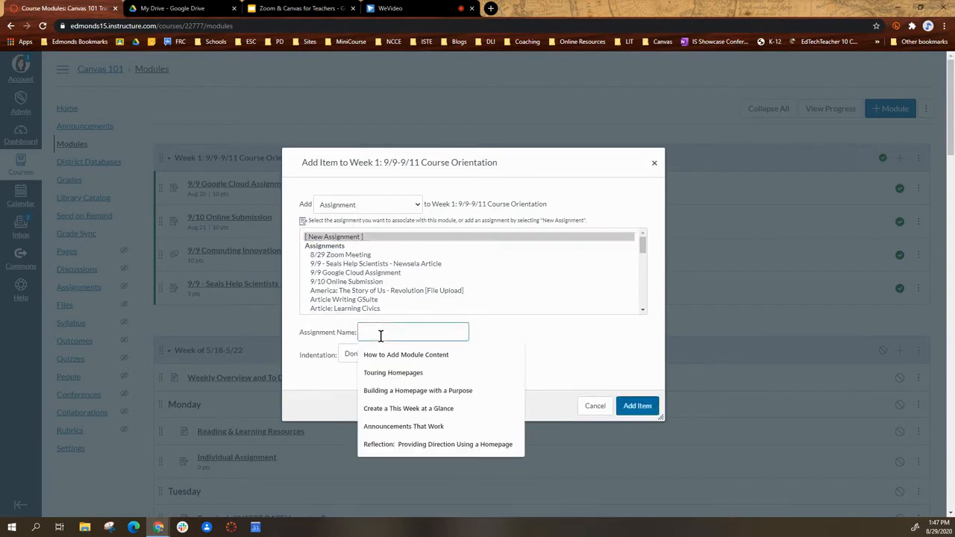
type("8/")
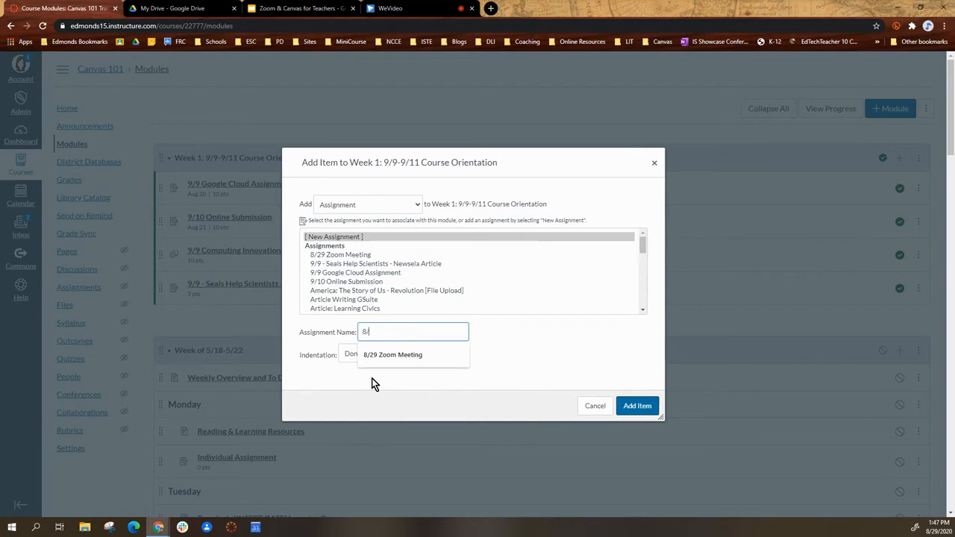
type("29 Zoom Meeting")
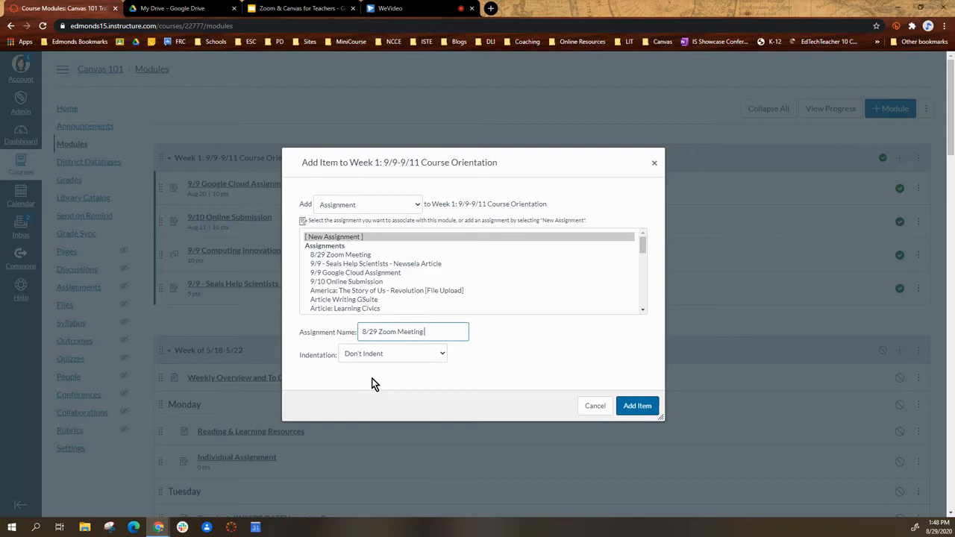
type("2")
left_click(649, 411)
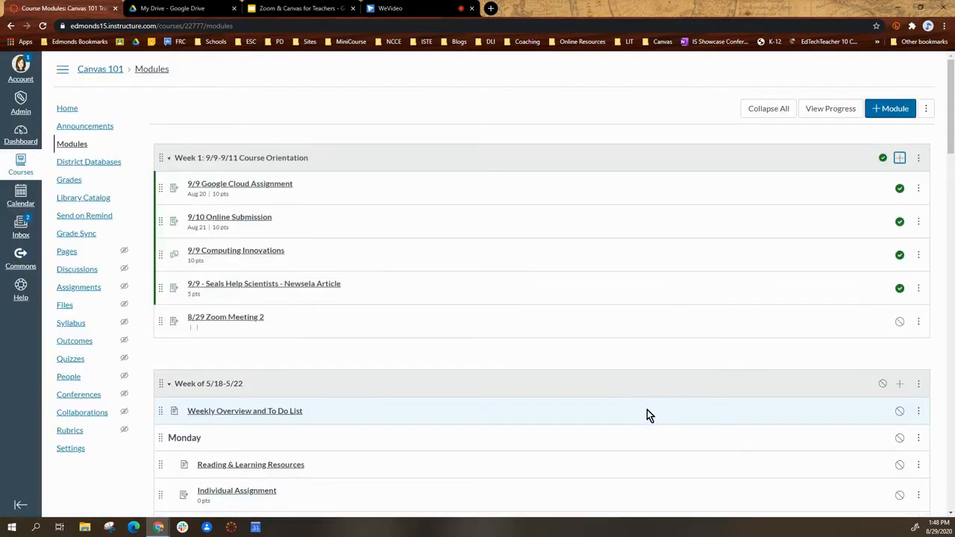
- Edit the 8/29 Zoom Meeting 2 assignment and enter the description lines "Zoom Guideline", "Expectations for participation" and "Agenda"
left_click(217, 321)
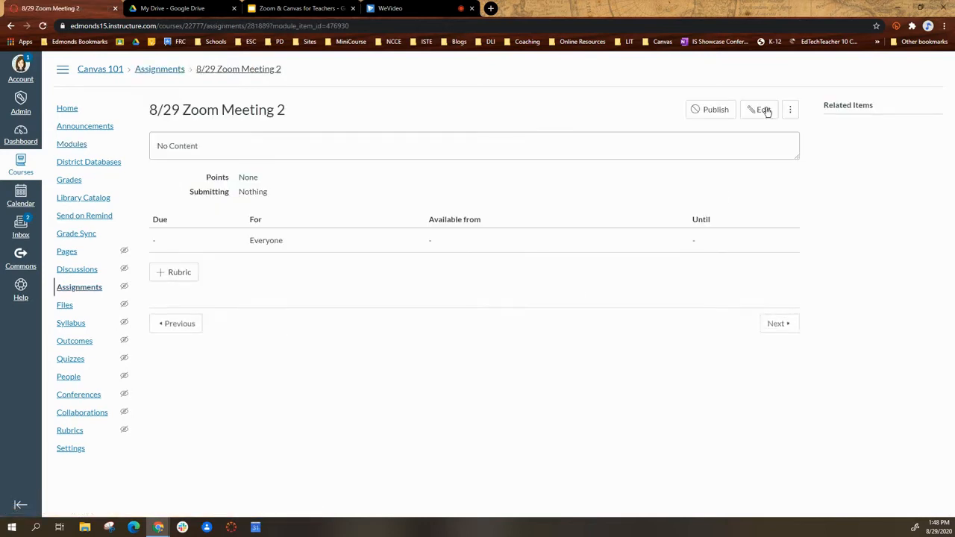
left_click(759, 111)
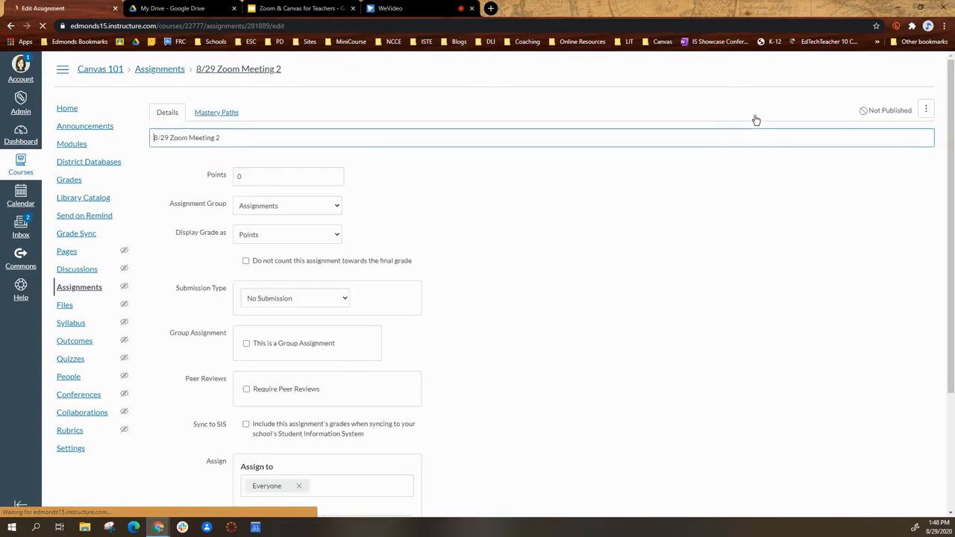
left_click(165, 221)
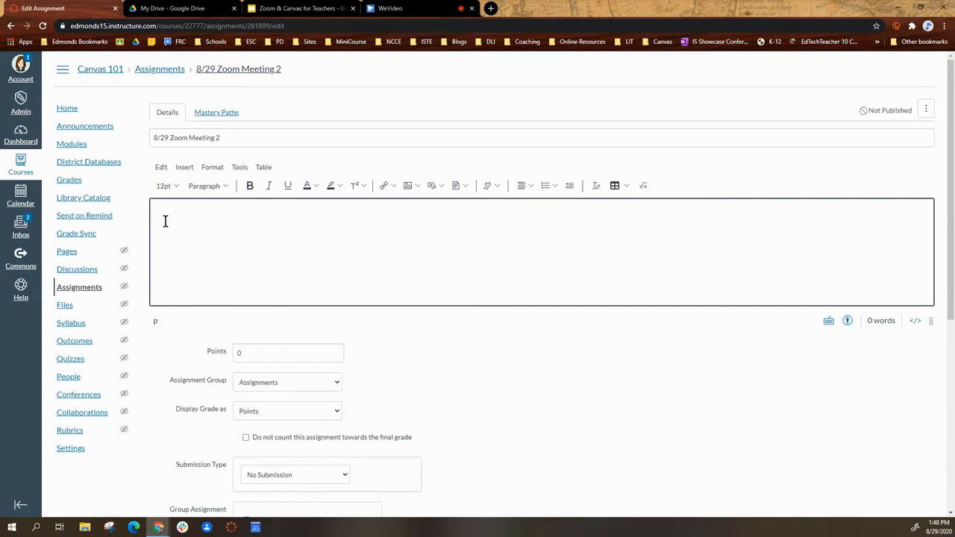
type("Zoom Guideline")
key("BackSpace")
type("Expectations for participat")
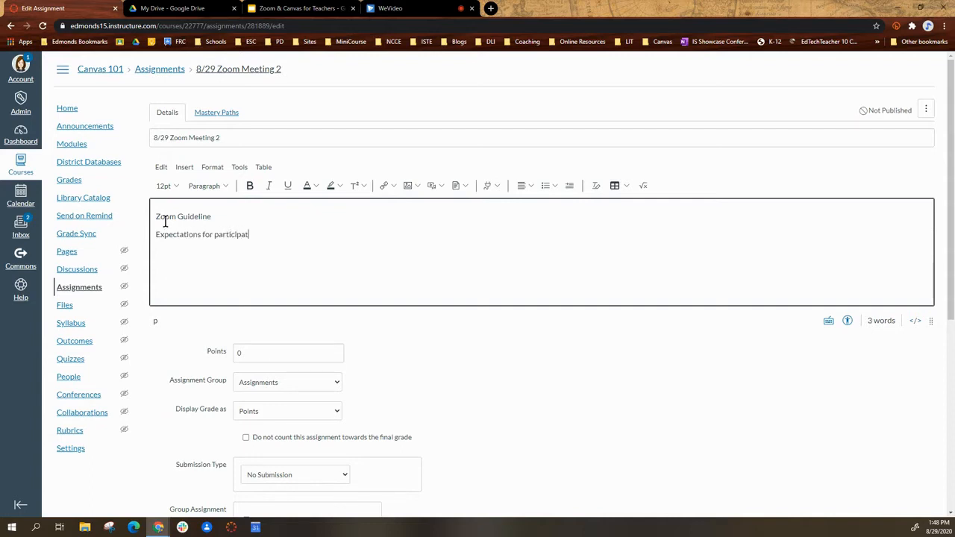
type("ion Agenda")
scroll(295, 346, "down", 1)
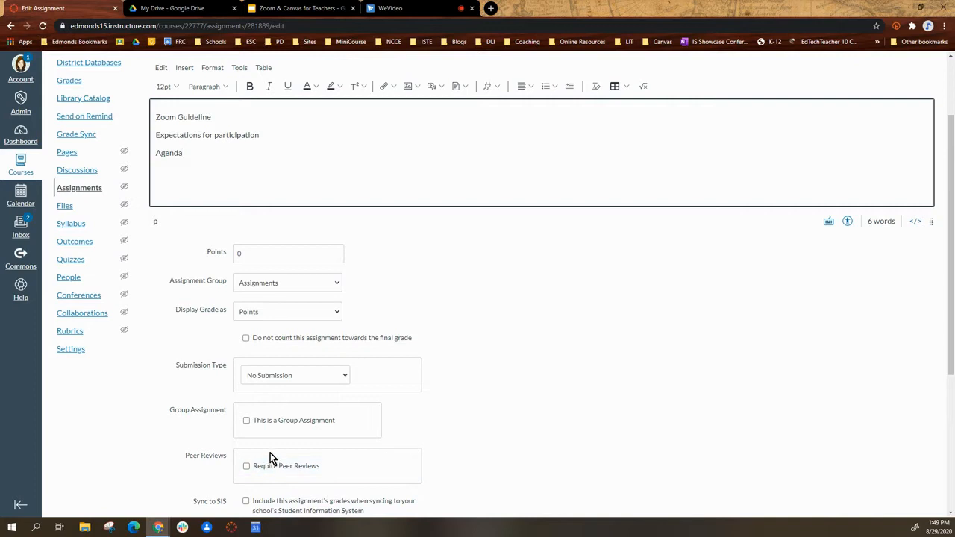
left_click(246, 313)
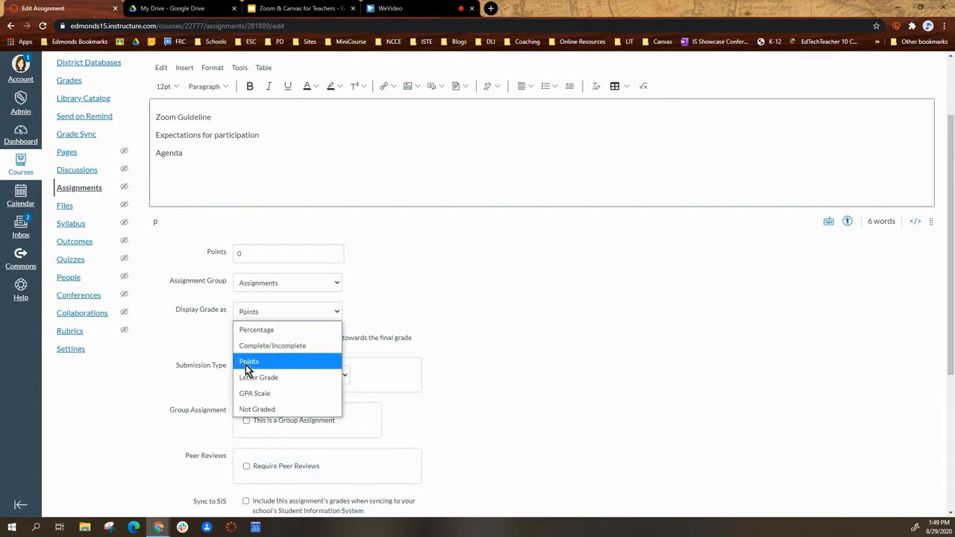
left_click(252, 410)
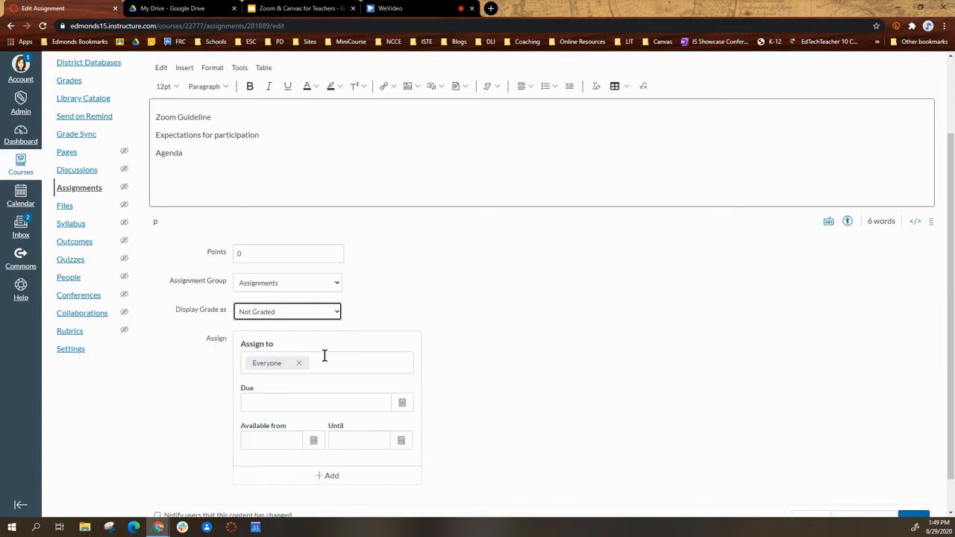
left_click(323, 311)
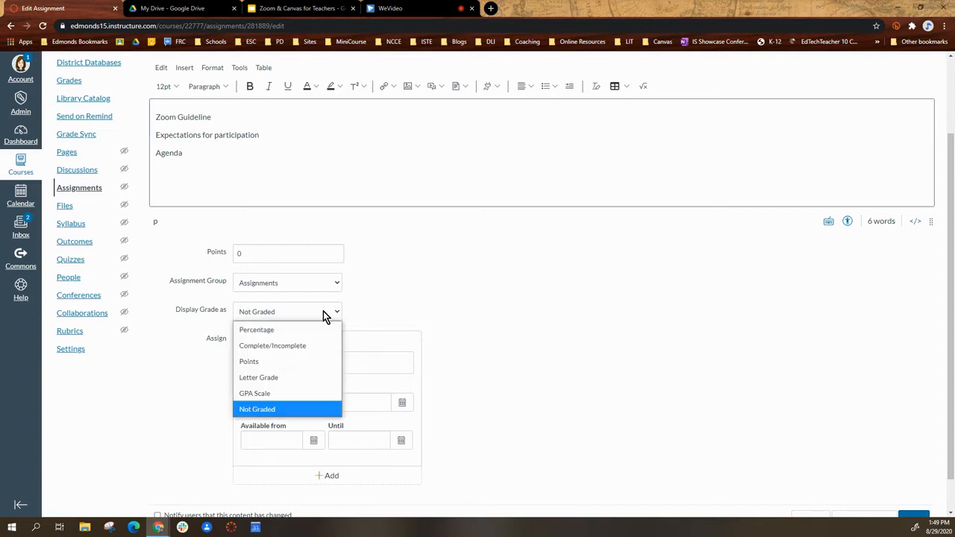
left_click(263, 362)
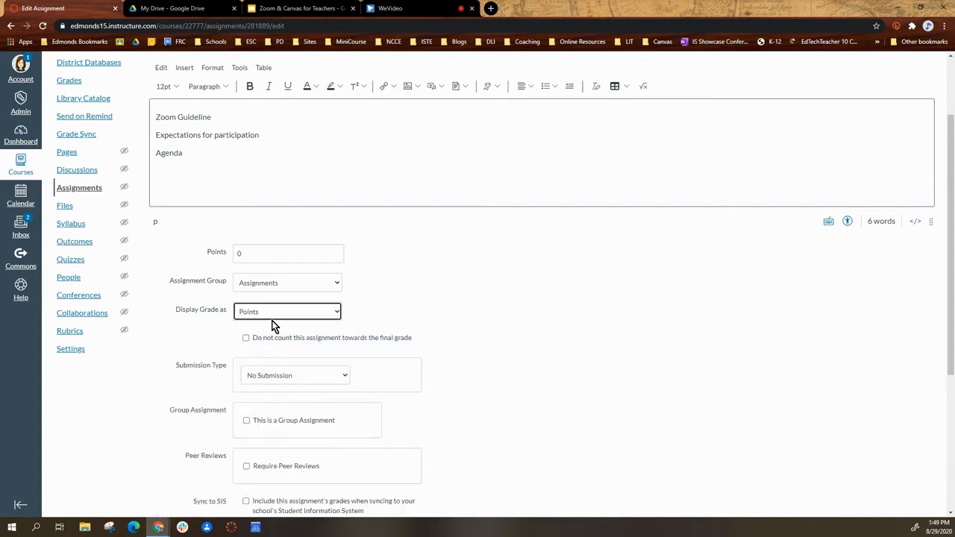
- Exclude the assignment from the final grade and set its submission type to External Tool, choosing Zoom as the tool
left_click(247, 337)
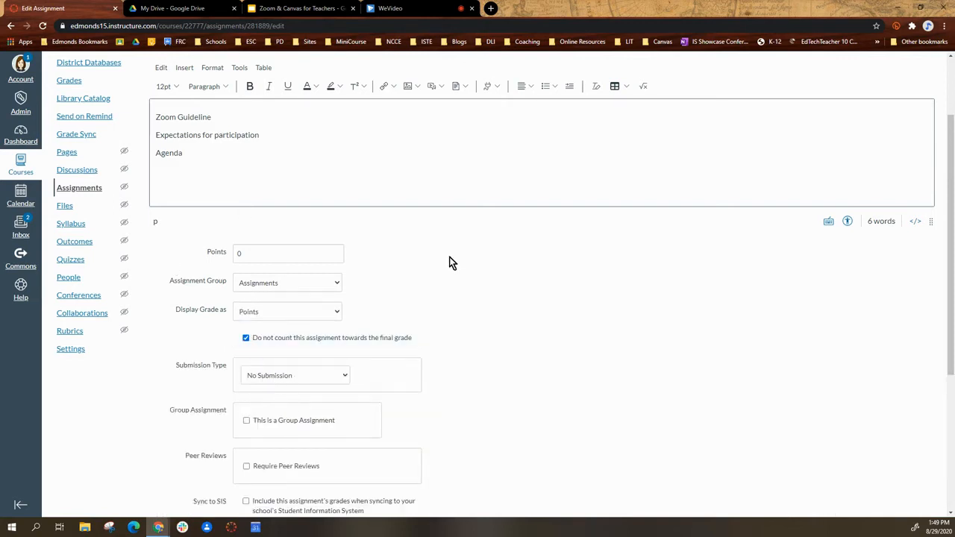
left_click(273, 378)
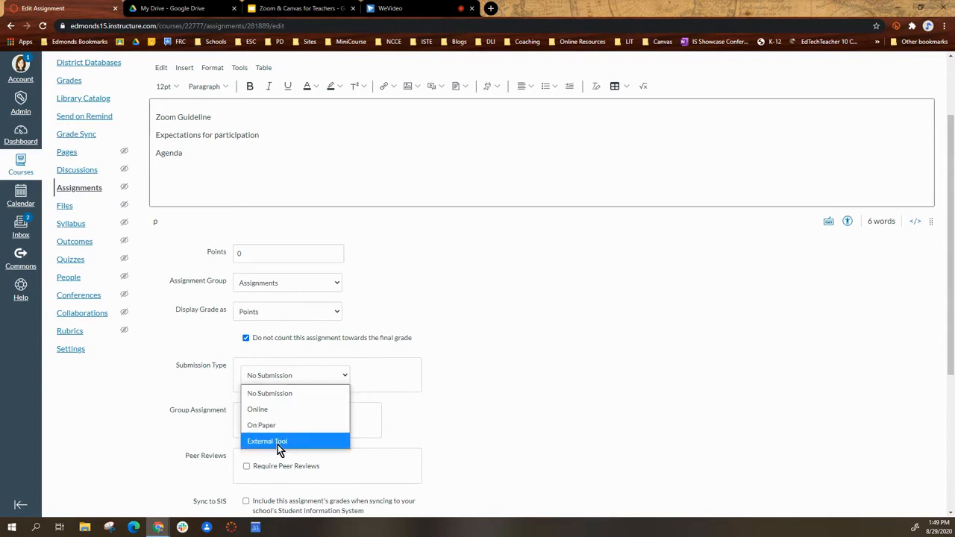
left_click(277, 442)
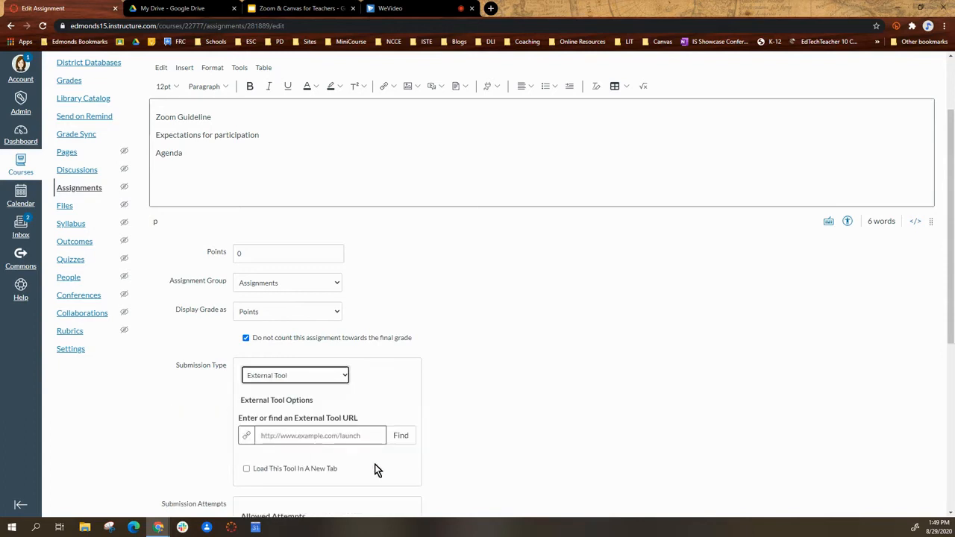
left_click(402, 444)
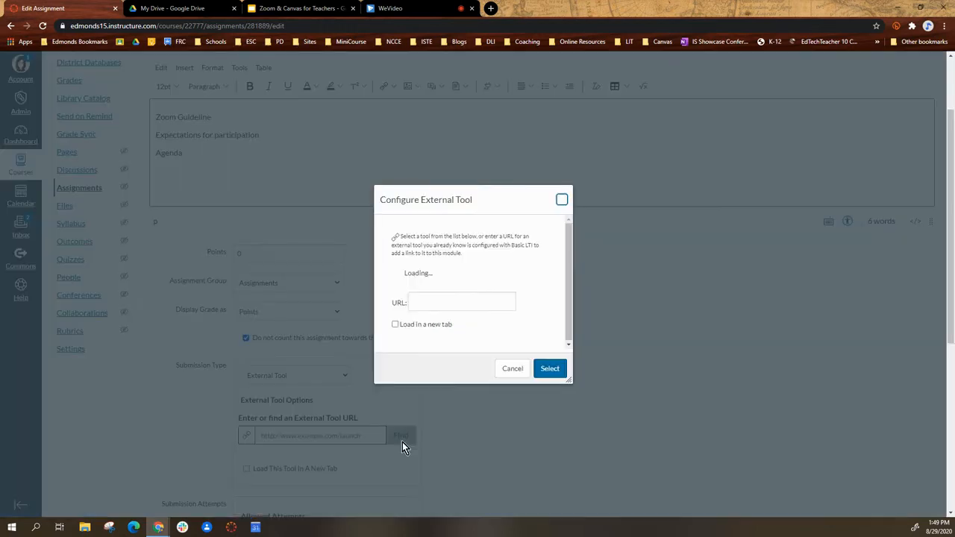
scroll(439, 269, "down", 10)
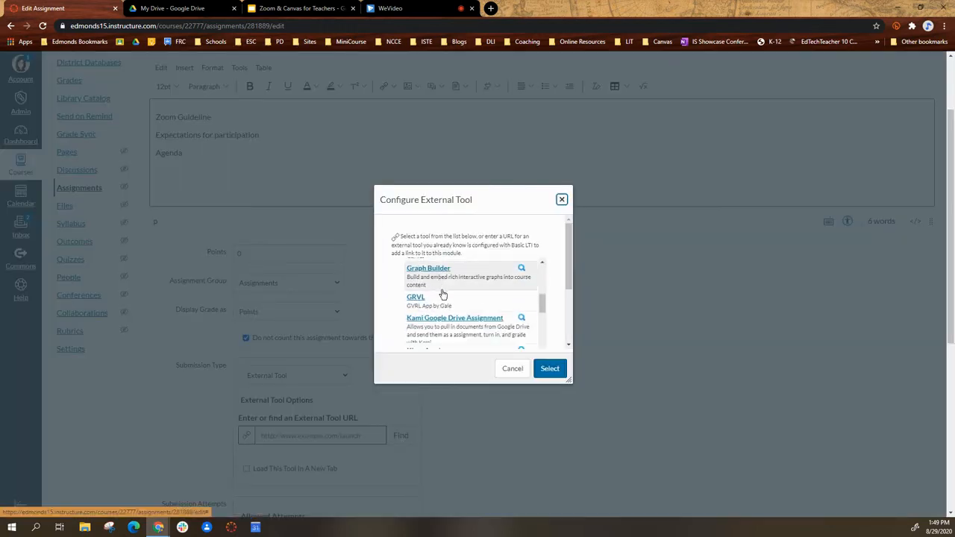
scroll(444, 299, "down", 8)
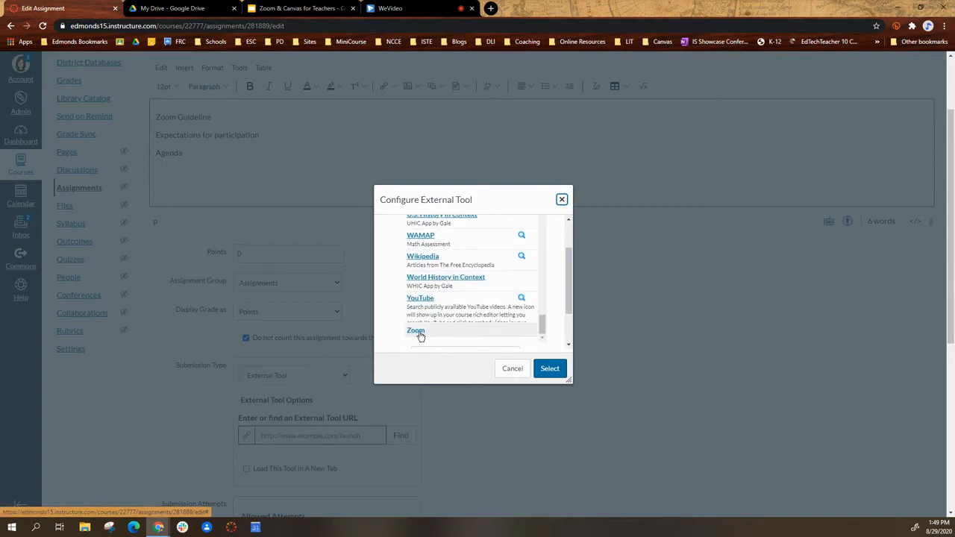
left_click(420, 333)
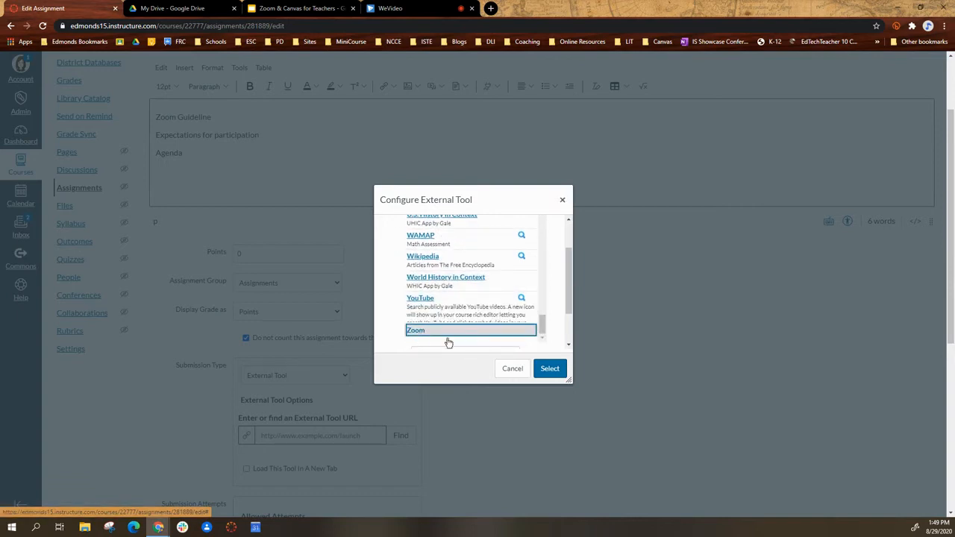
left_click(550, 369)
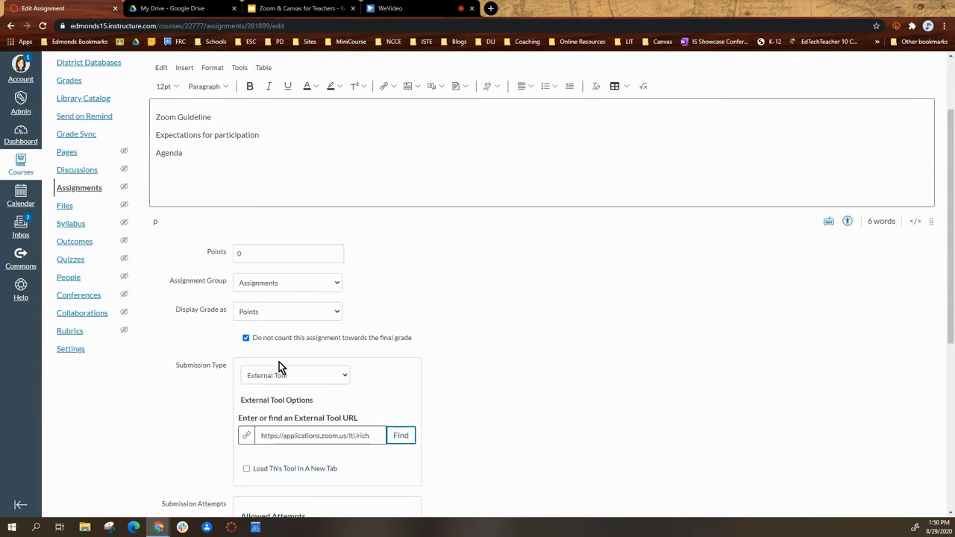
- Assign the work to the Canvas 101 Training Course section instead of Everyone
scroll(399, 473, "down", 2)
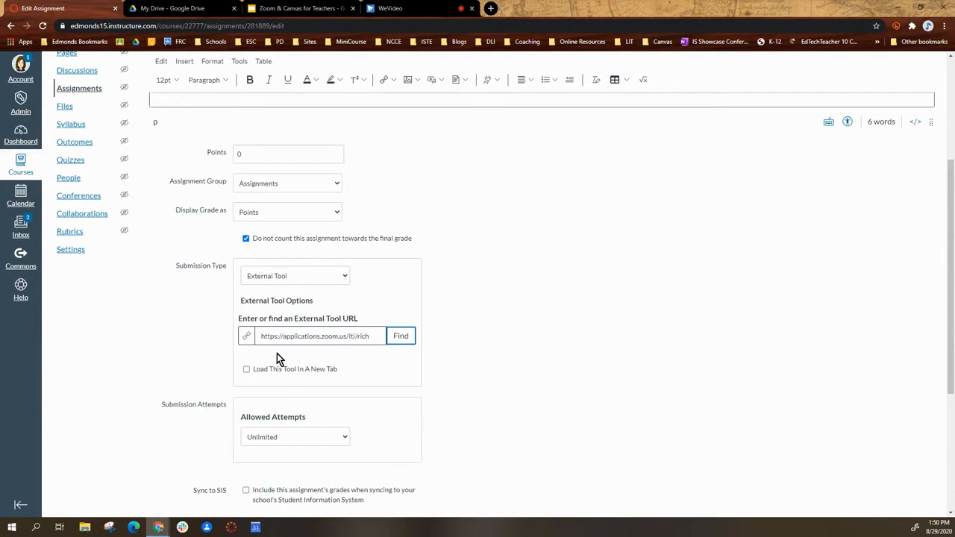
scroll(454, 437, "down", 2)
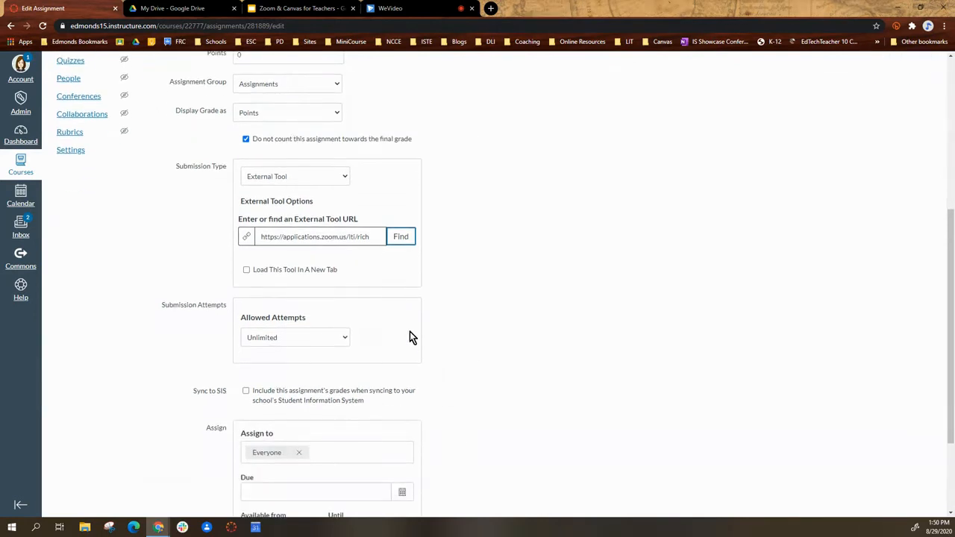
scroll(412, 337, "down", 3)
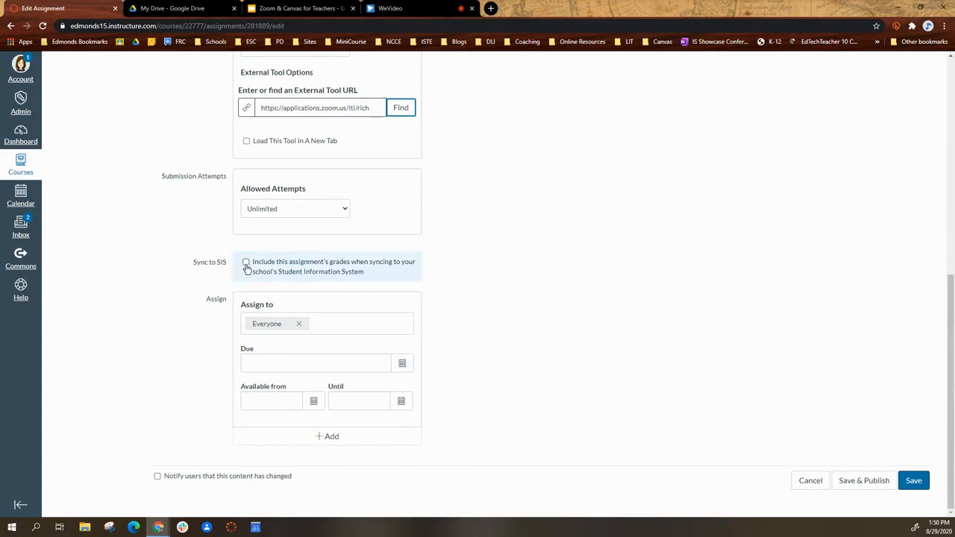
left_click(299, 324)
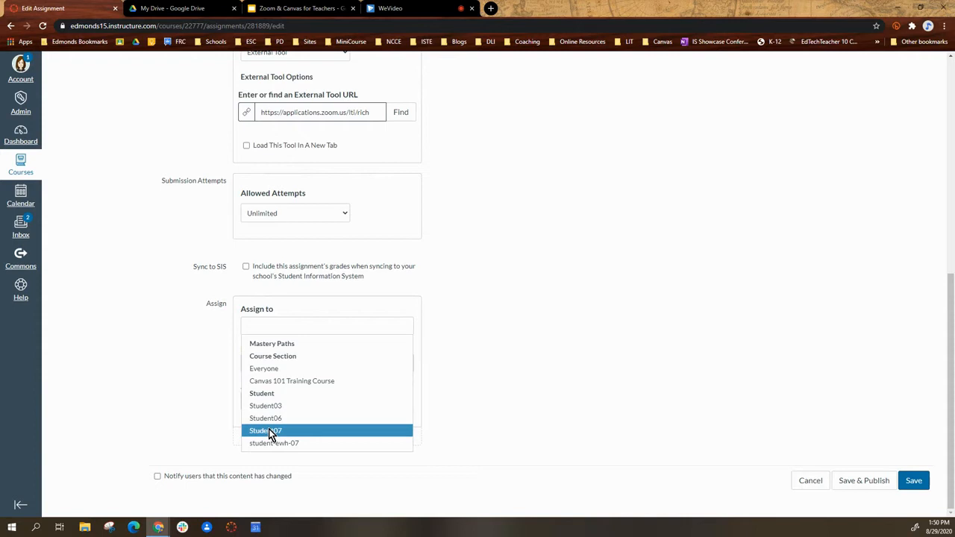
left_click(304, 382)
left_click(313, 301)
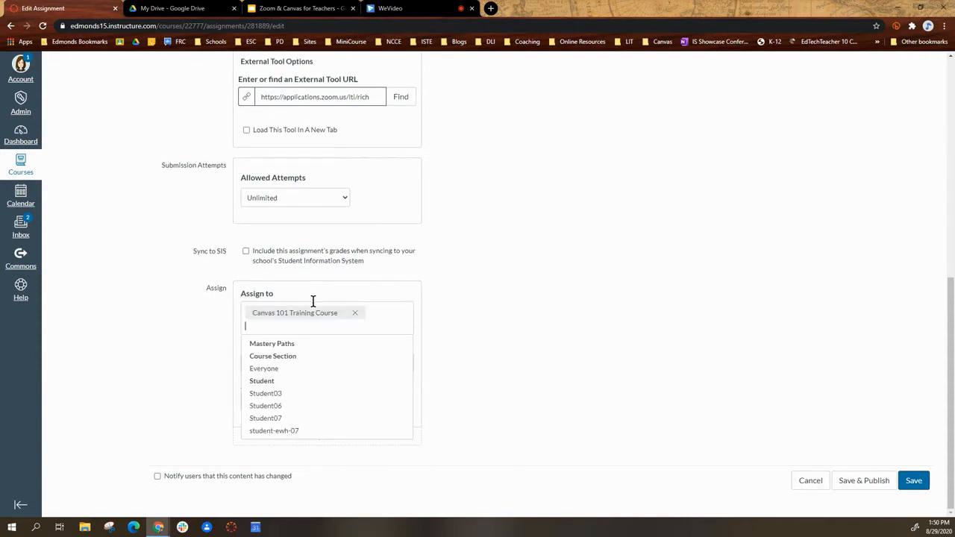
left_click(478, 361)
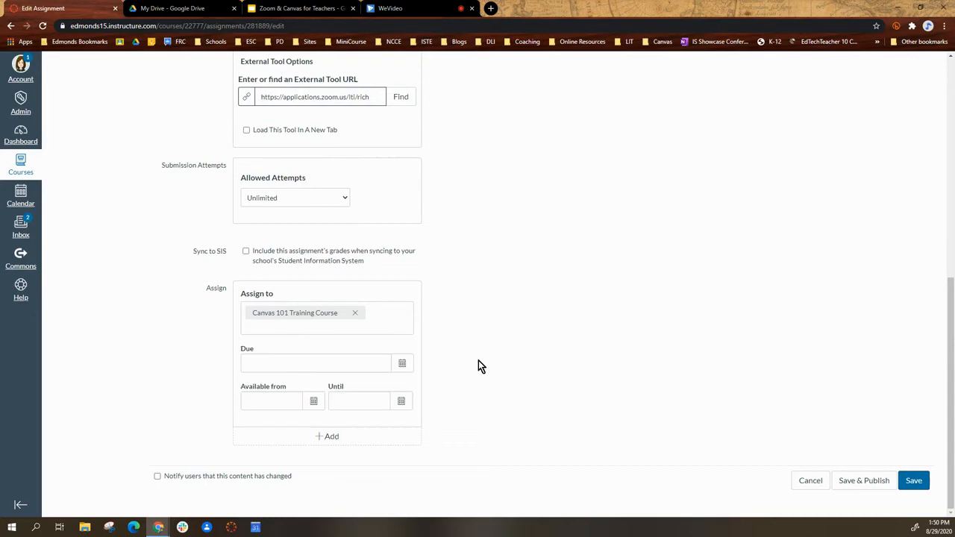
- Set the assignment's Available from date to Aug 29, 2020 at 2:00 pm
left_click(314, 403)
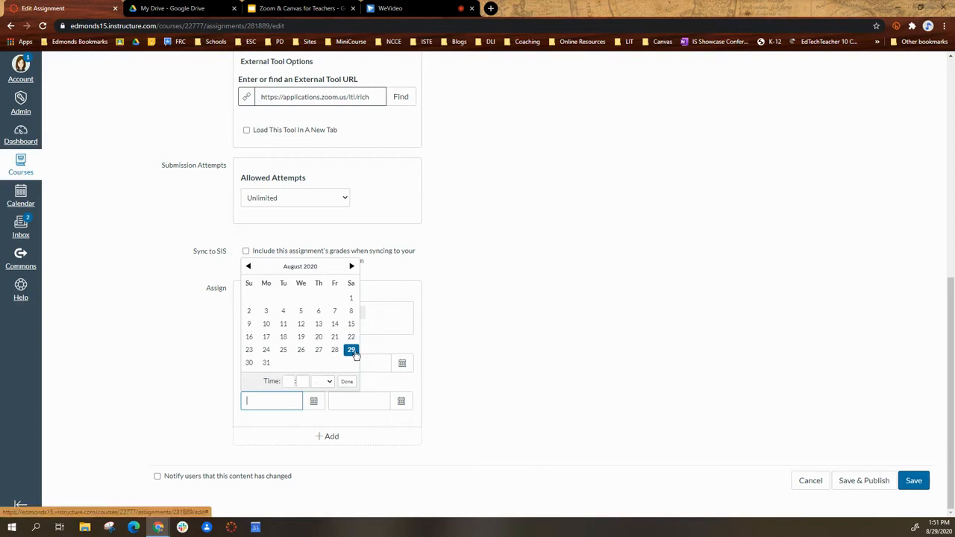
left_click(287, 381)
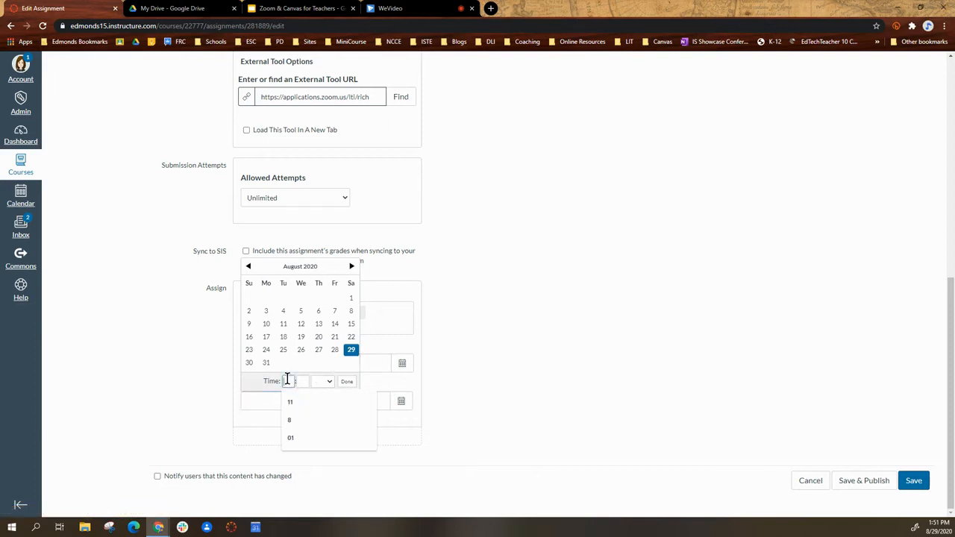
type("02")
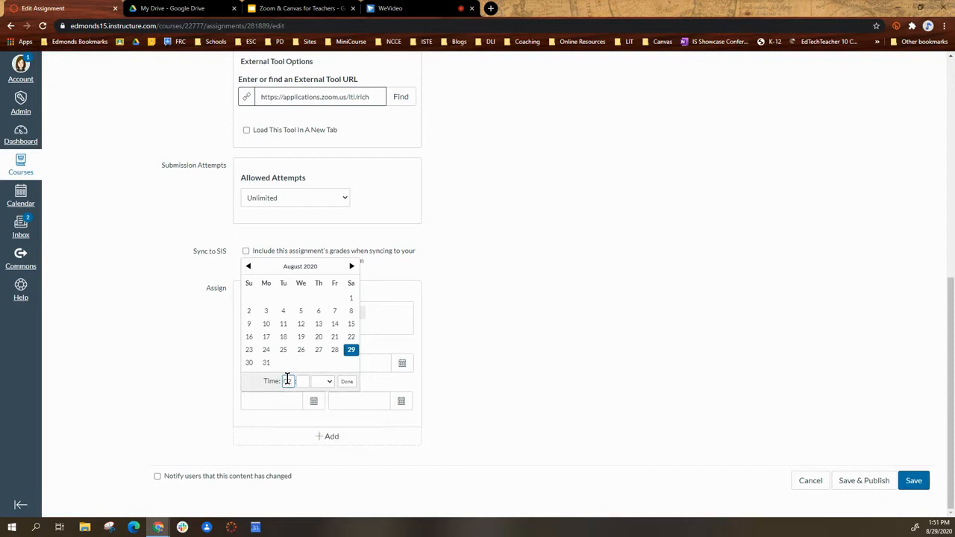
left_click(304, 382)
left_click(345, 383)
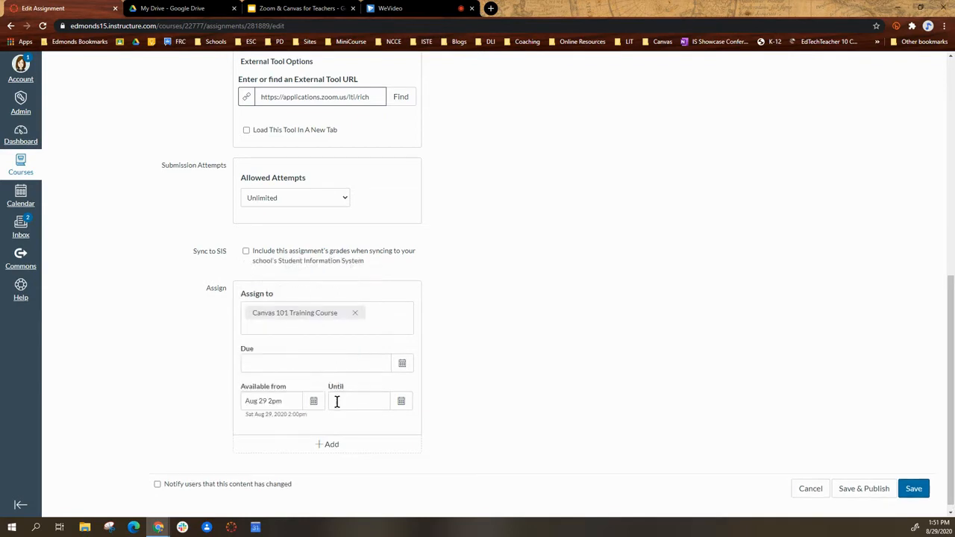
- Set the assignment's Until date to Aug 29, 2020 at 2:30 pm
left_click(403, 403)
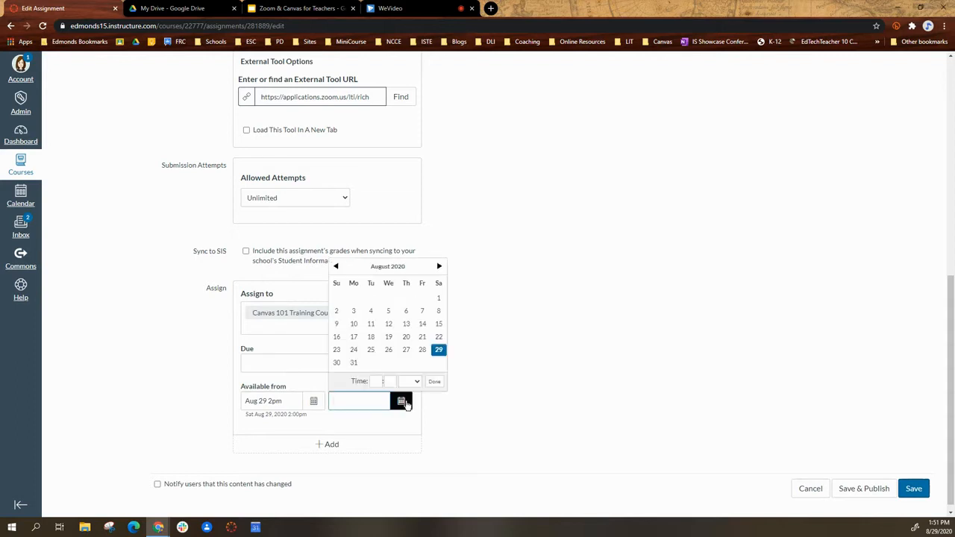
left_click(379, 382)
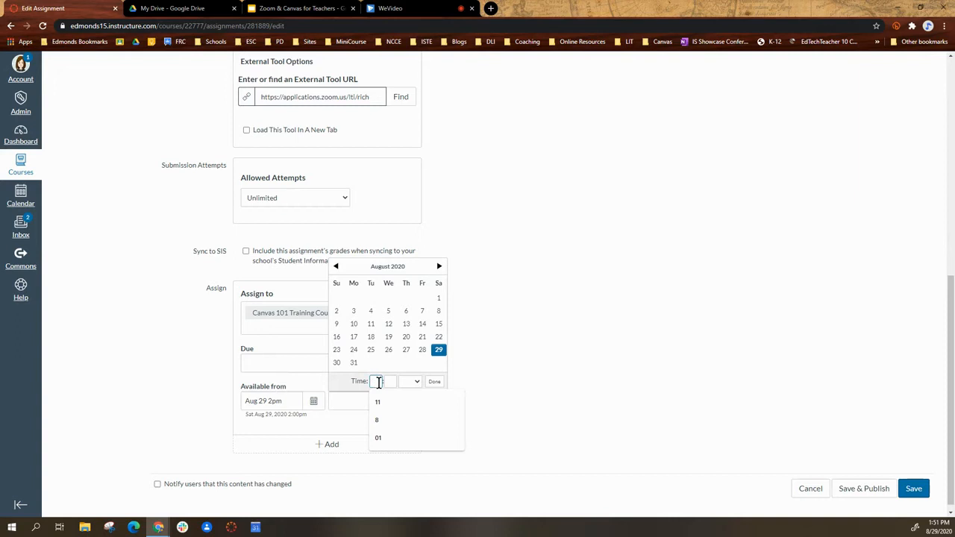
type("02")
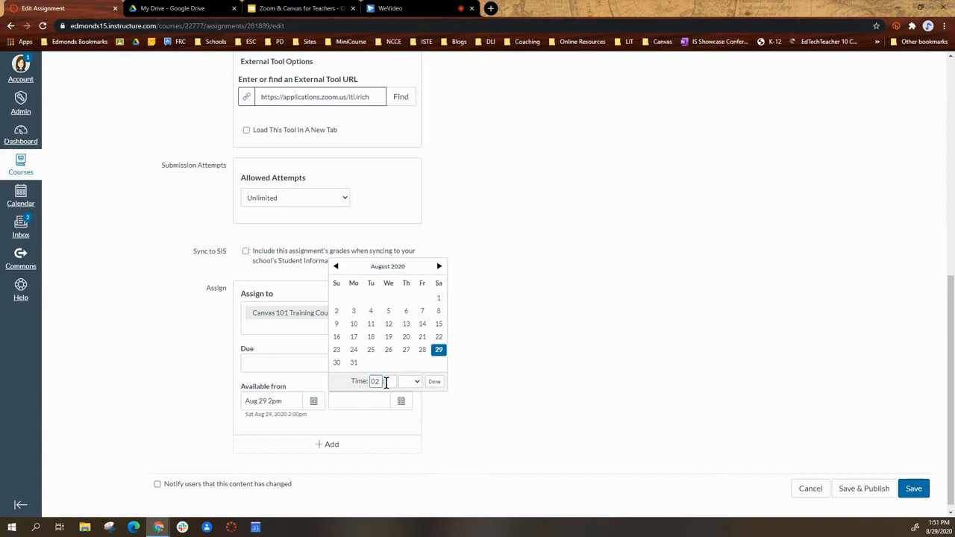
left_click(387, 382)
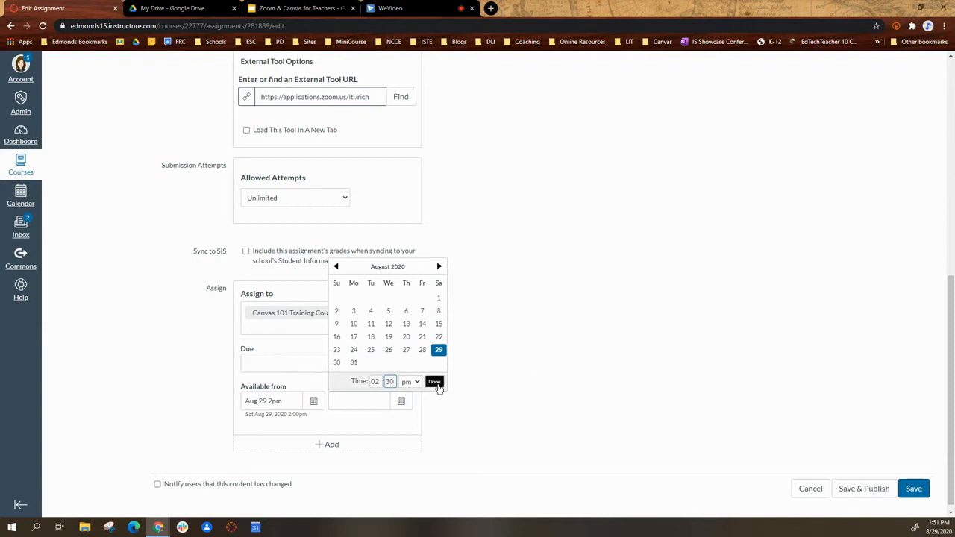
left_click(434, 382)
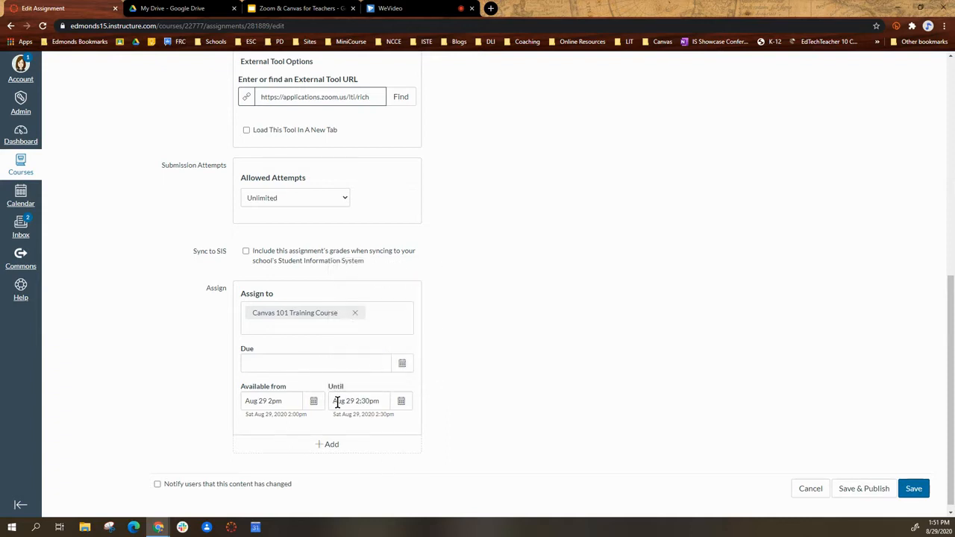
left_click(331, 444)
scroll(321, 397, "down", 2)
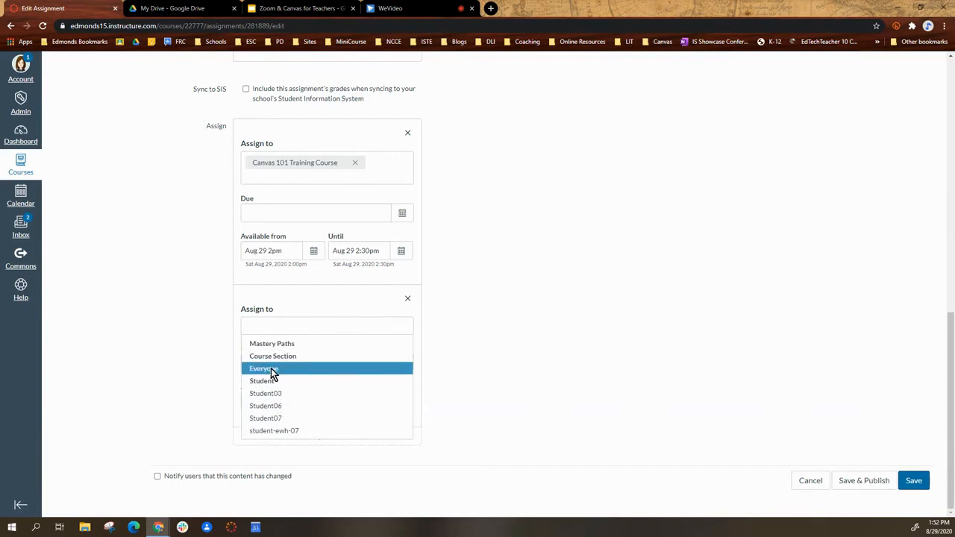
left_click(508, 345)
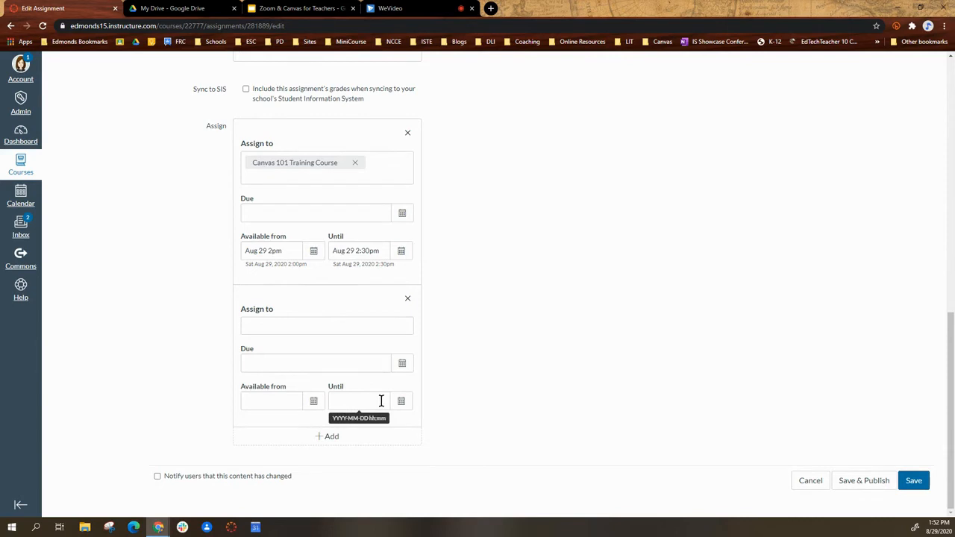
left_click(408, 301)
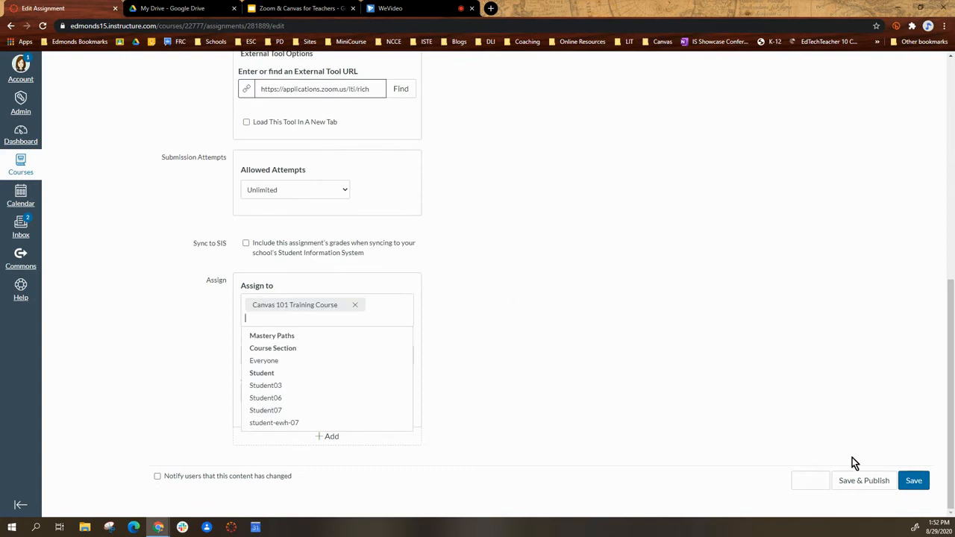
- Save and publish the assignment
left_click(846, 390)
left_click(923, 485)
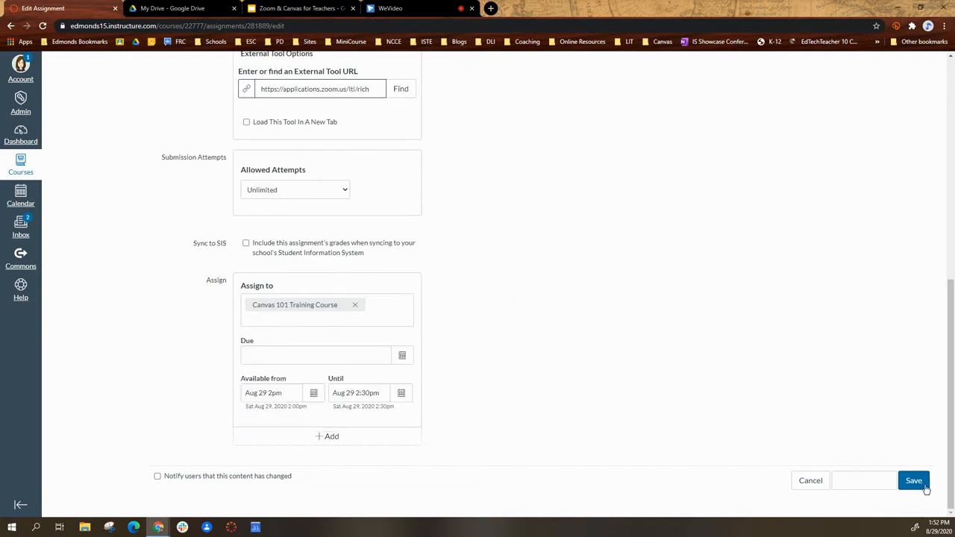
left_click(864, 482)
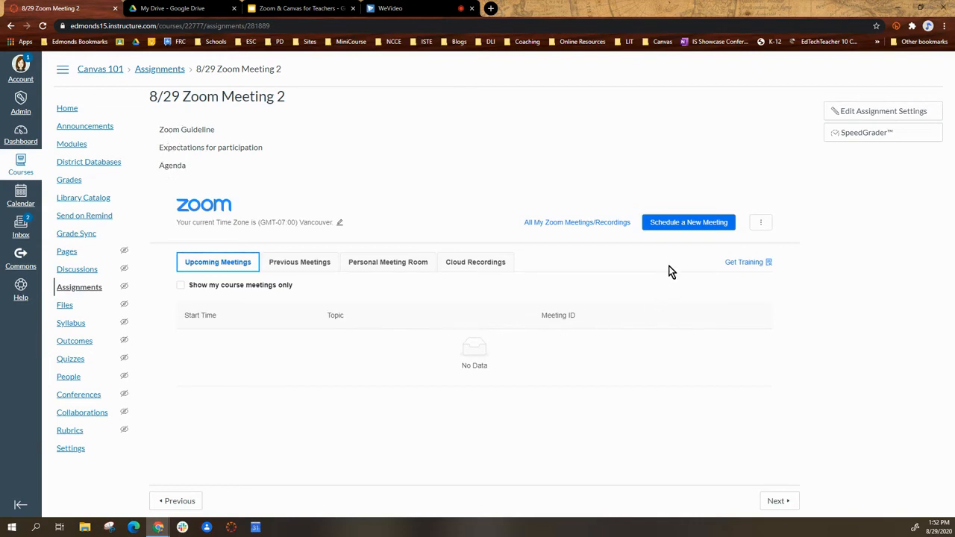
- Start scheduling a new Zoom meeting for the course and set the host video to on
left_click(687, 232)
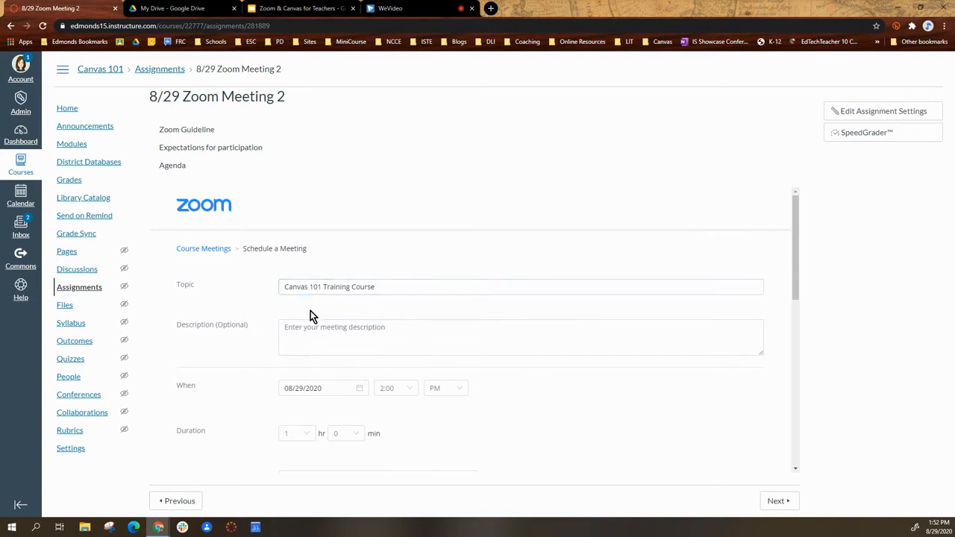
scroll(308, 316, "down", 2)
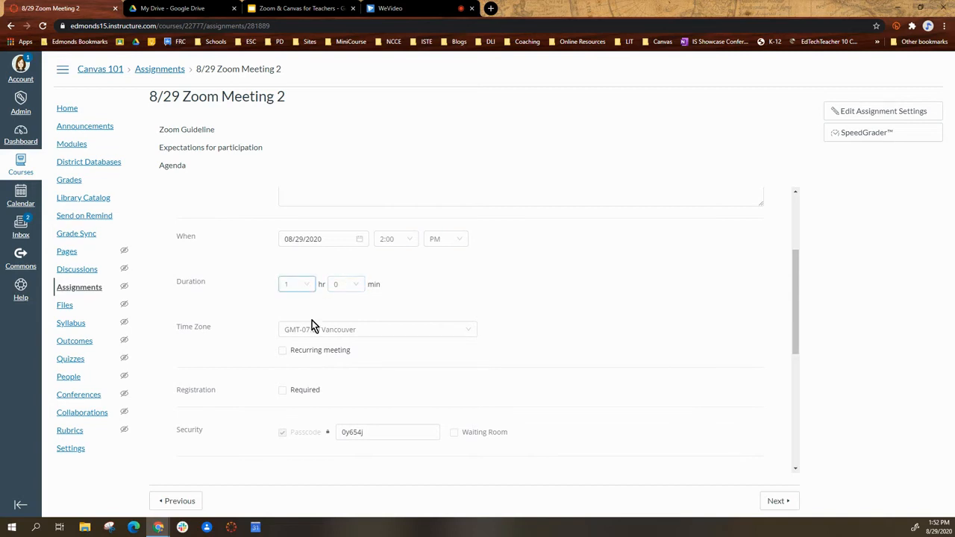
scroll(300, 291, "down", 1)
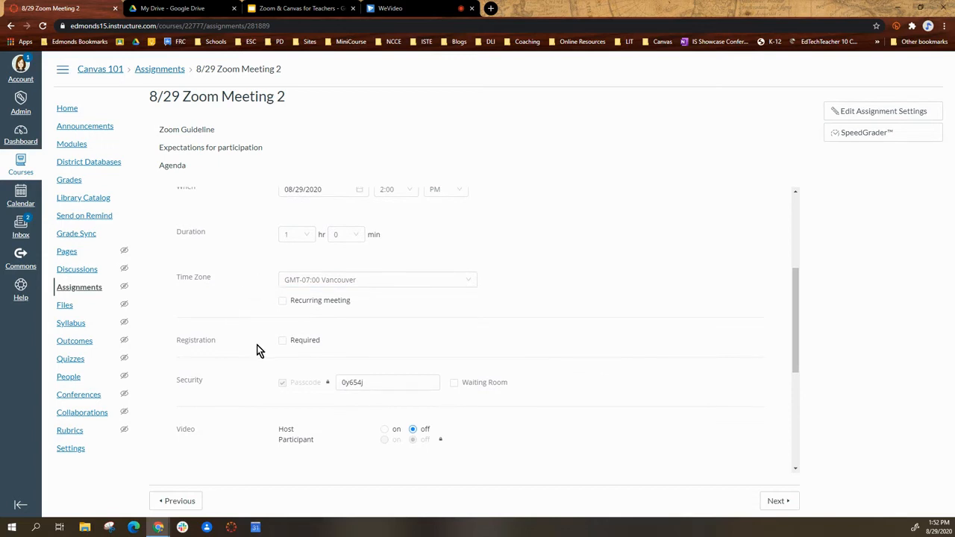
scroll(256, 347, "down", 1)
scroll(256, 345, "up", 2)
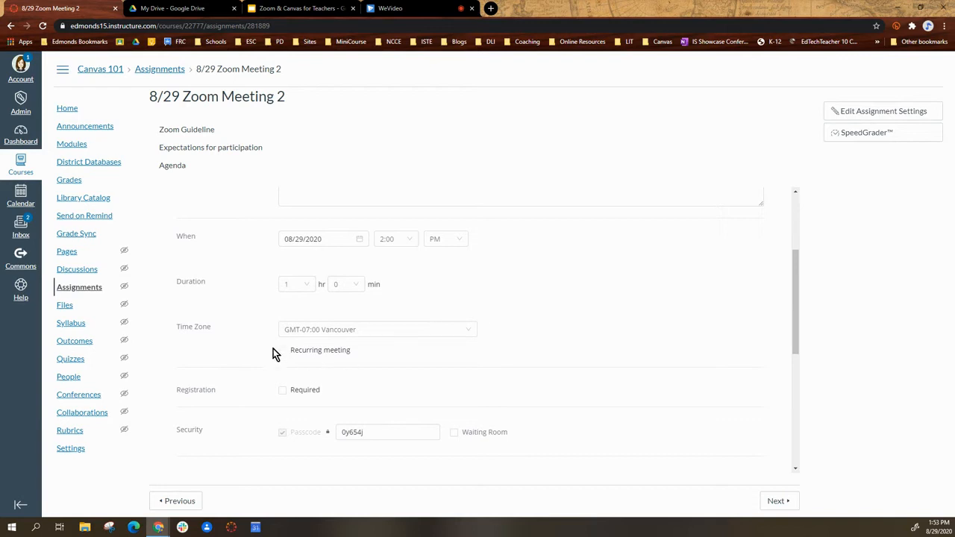
scroll(522, 313, "down", 1)
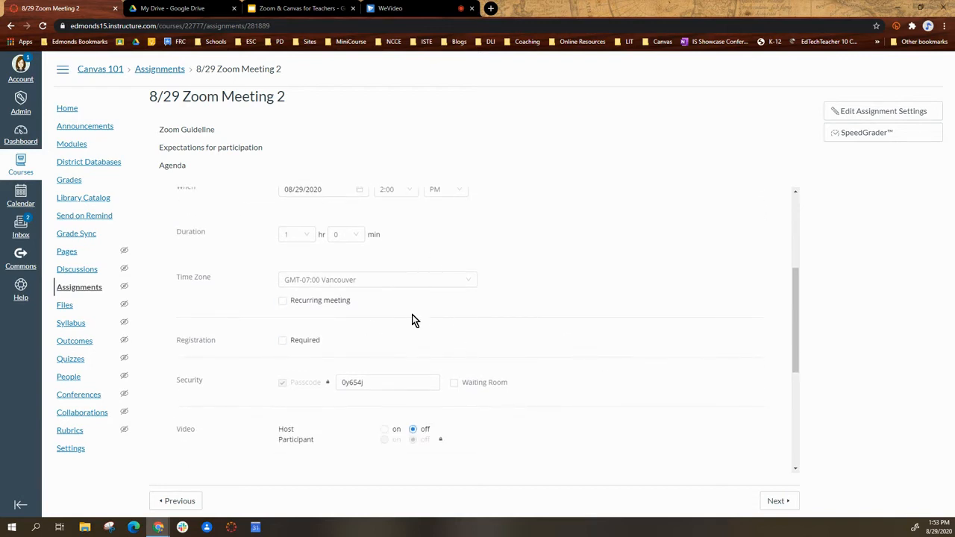
scroll(262, 393, "down", 2)
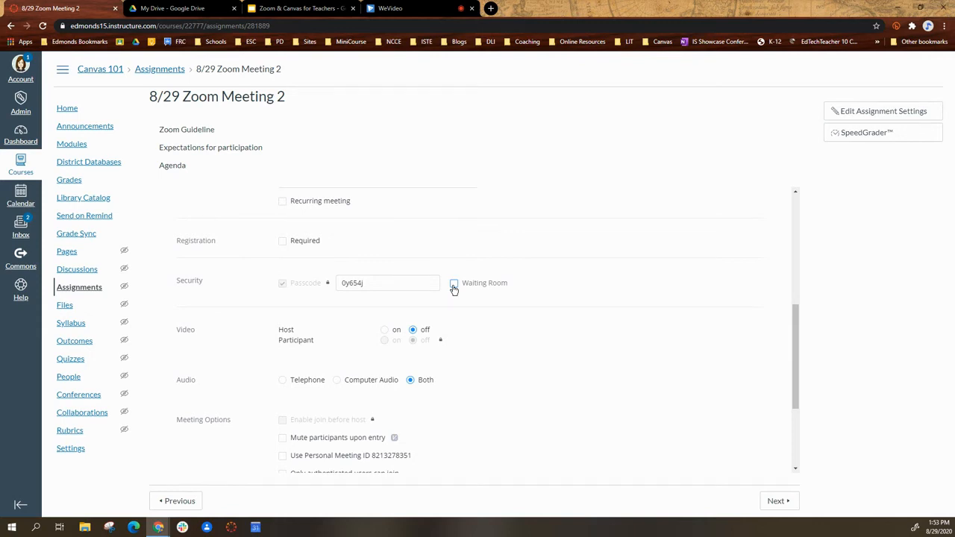
left_click(384, 330)
- Turn off automatic cloud recording for the meeting and save it
scroll(235, 380, "down", 2)
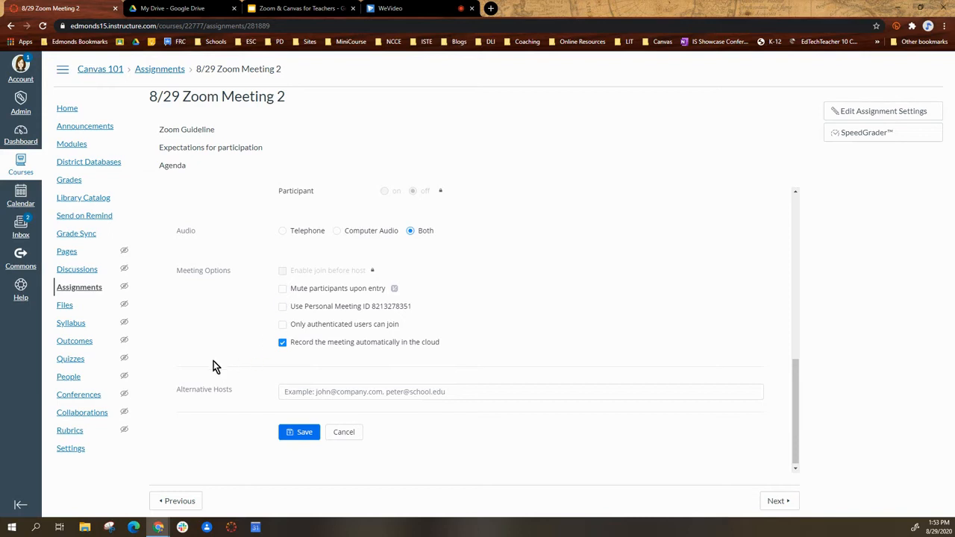
left_click(282, 342)
left_click(300, 433)
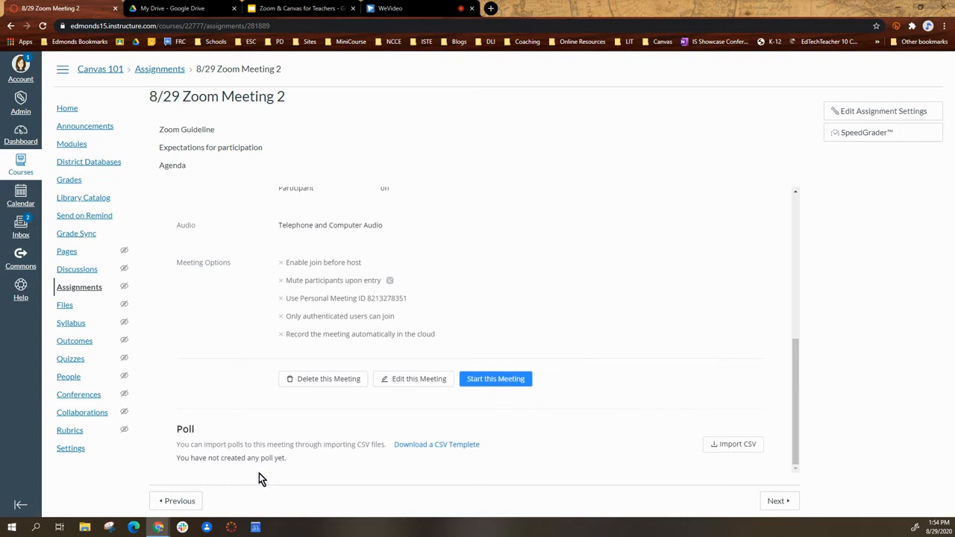
- Review the saved meeting's details and reopen the 8/29 Zoom Meeting 2 assignment from the course modules
scroll(171, 433, "up", 3)
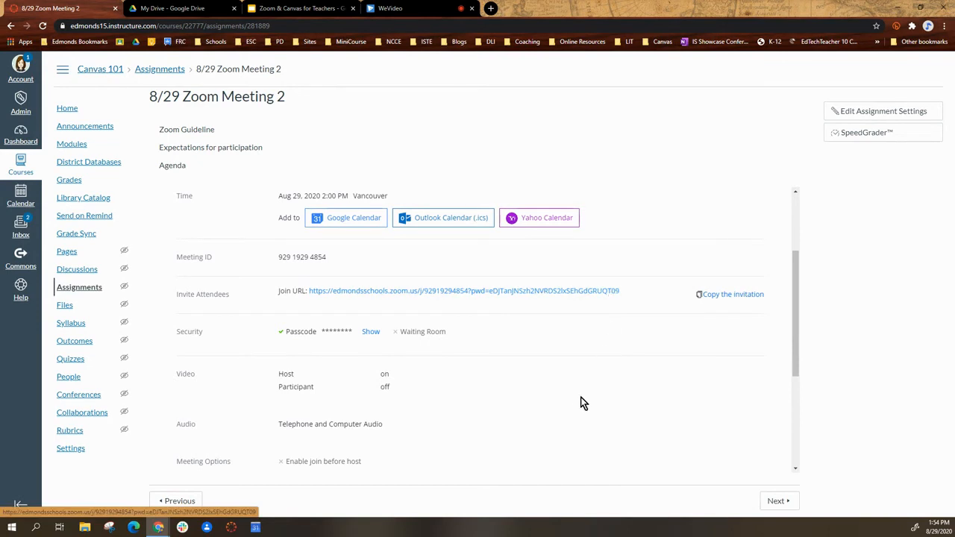
scroll(575, 394, "down", 3)
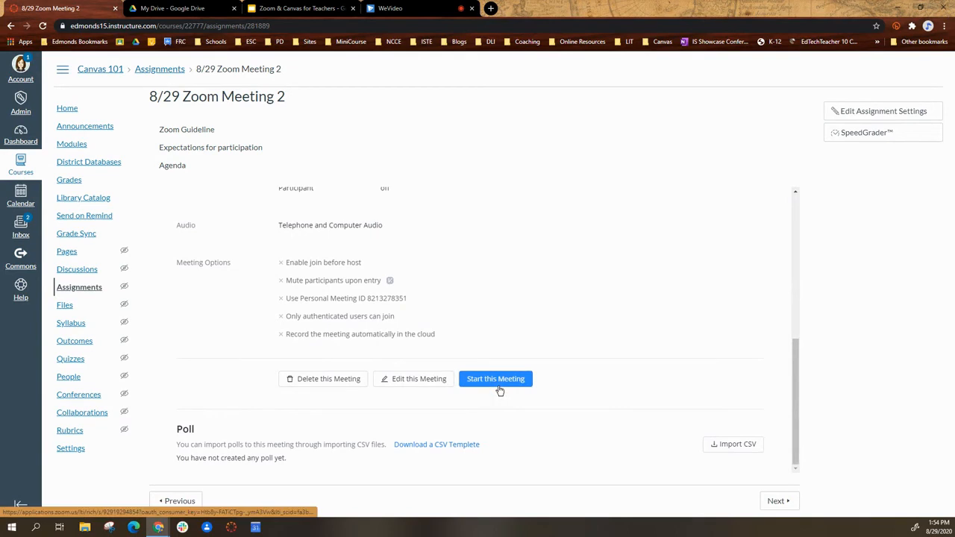
scroll(499, 390, "up", 5)
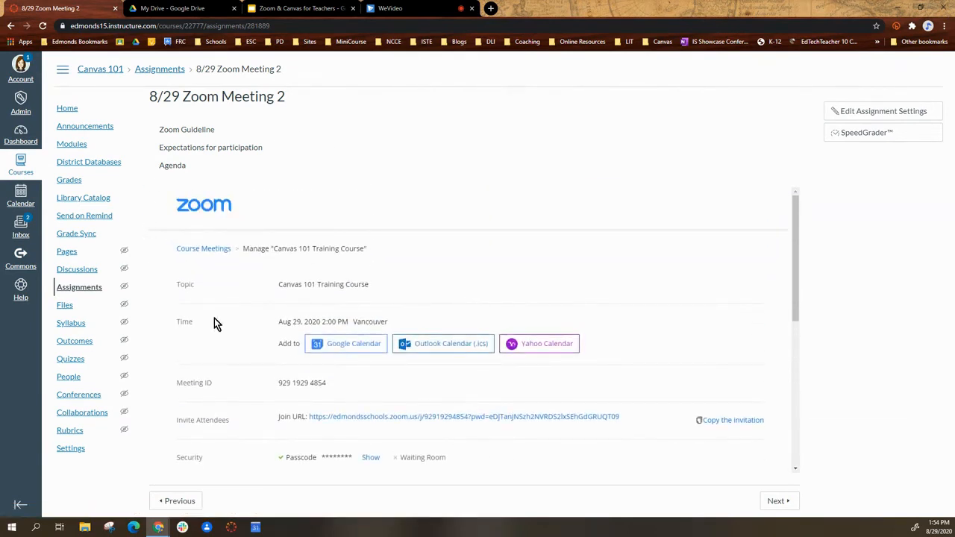
left_click(65, 149)
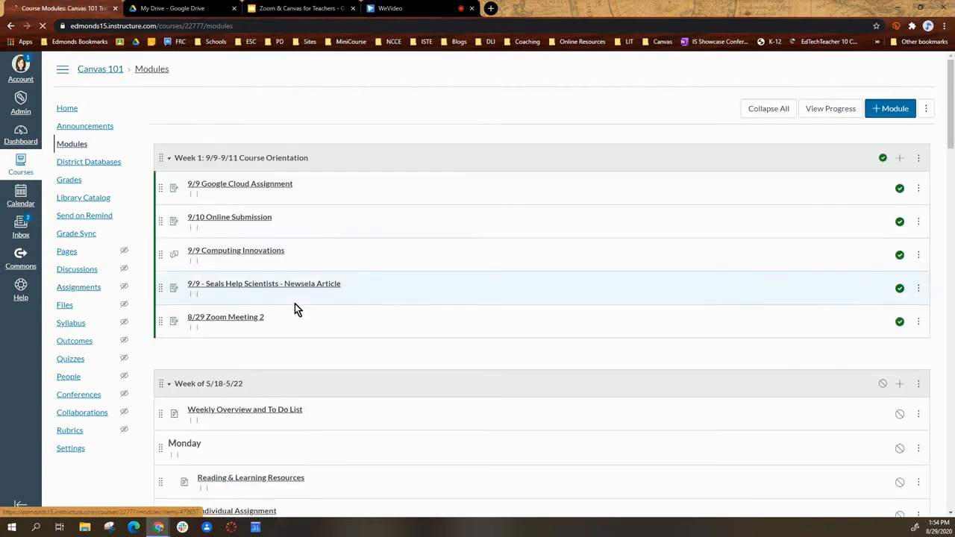
left_click(213, 319)
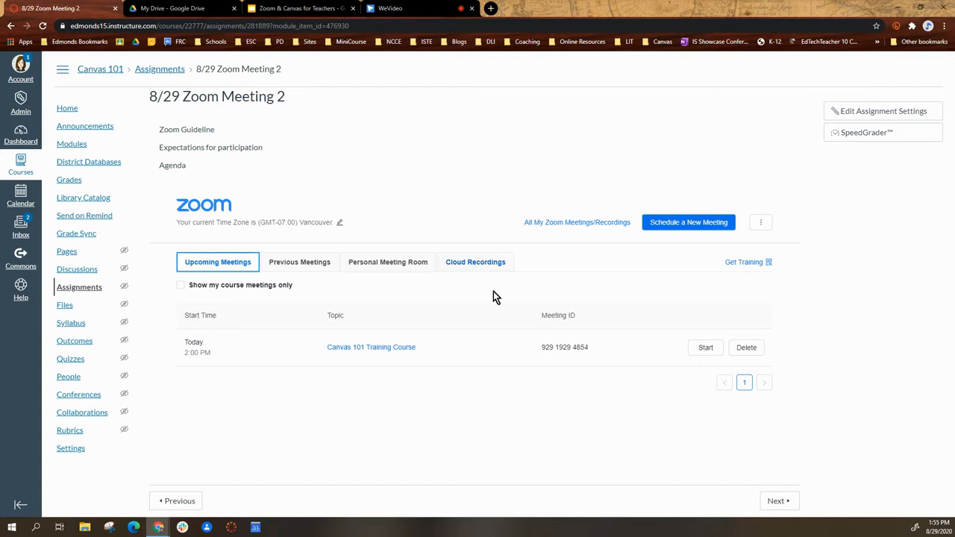
- Check the meeting report and poll report of the previous Canvas 101 Training Course meeting
left_click(294, 267)
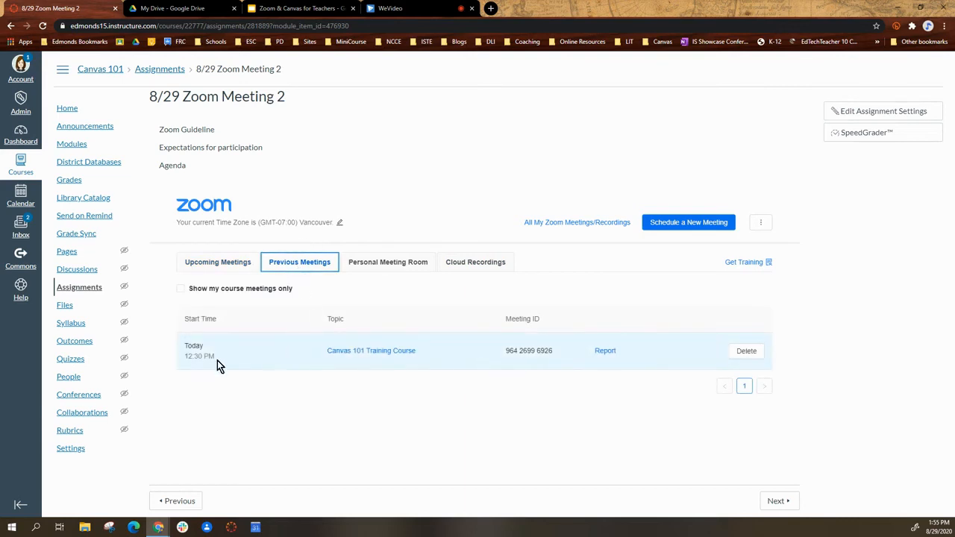
left_click(606, 352)
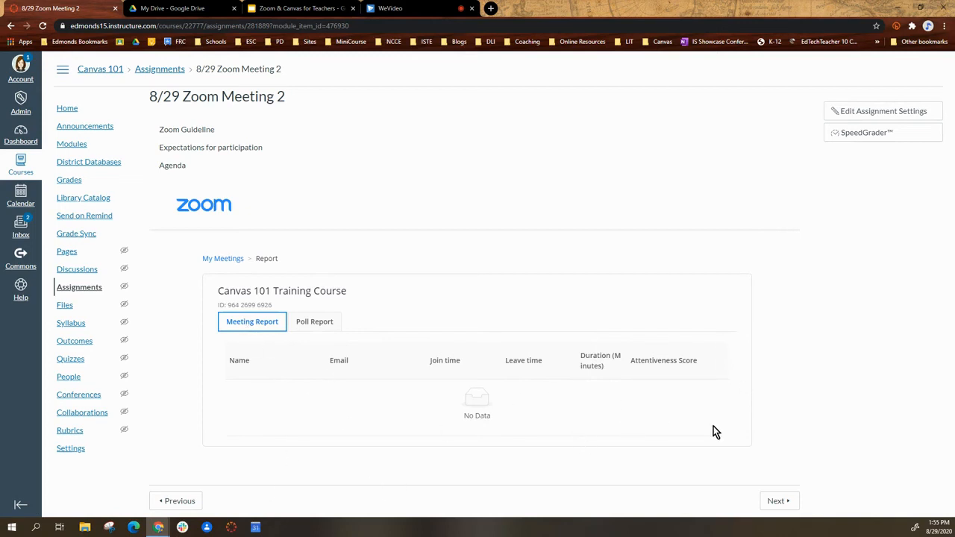
left_click(312, 320)
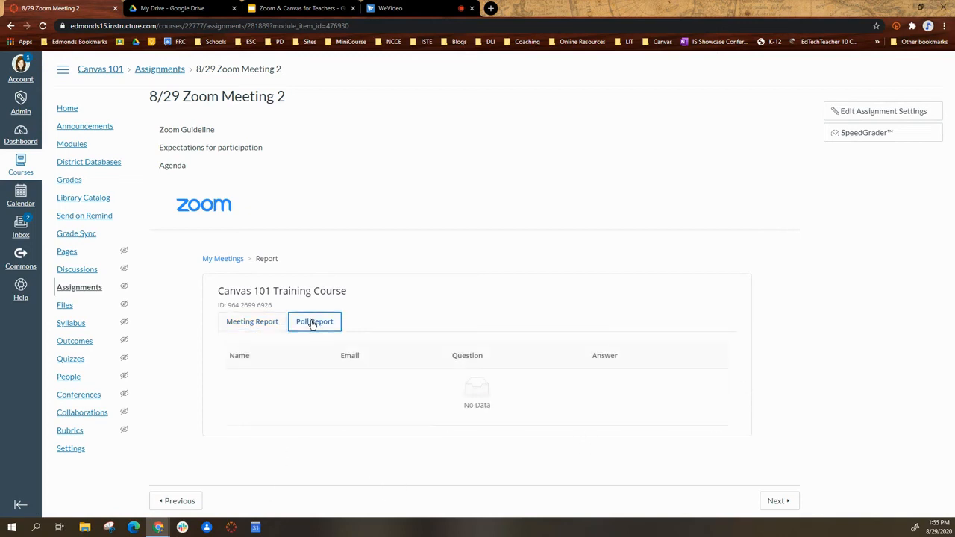
left_click(249, 323)
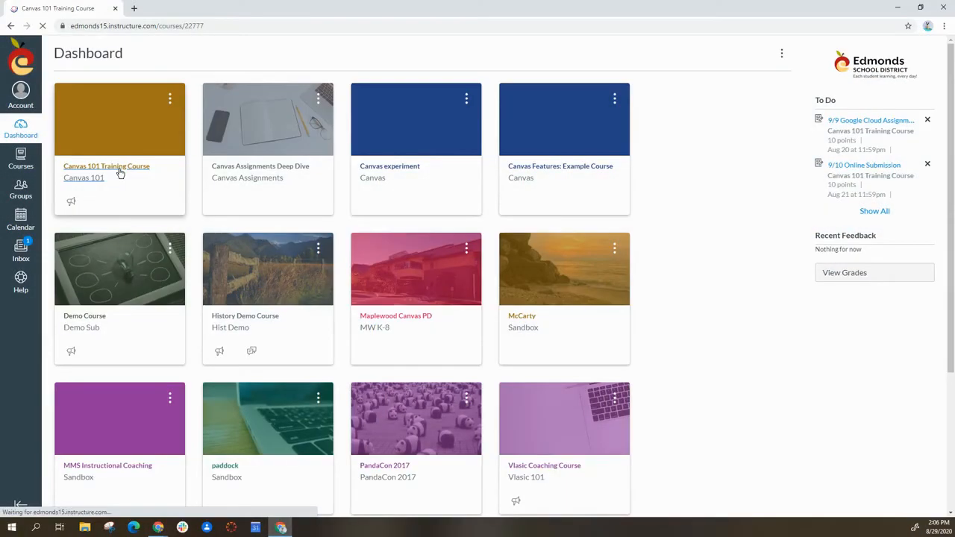
- As a student, open the Canvas 101 Training Course and view the 9/1 Zoom Meeting assignment in its modules
left_click(118, 168)
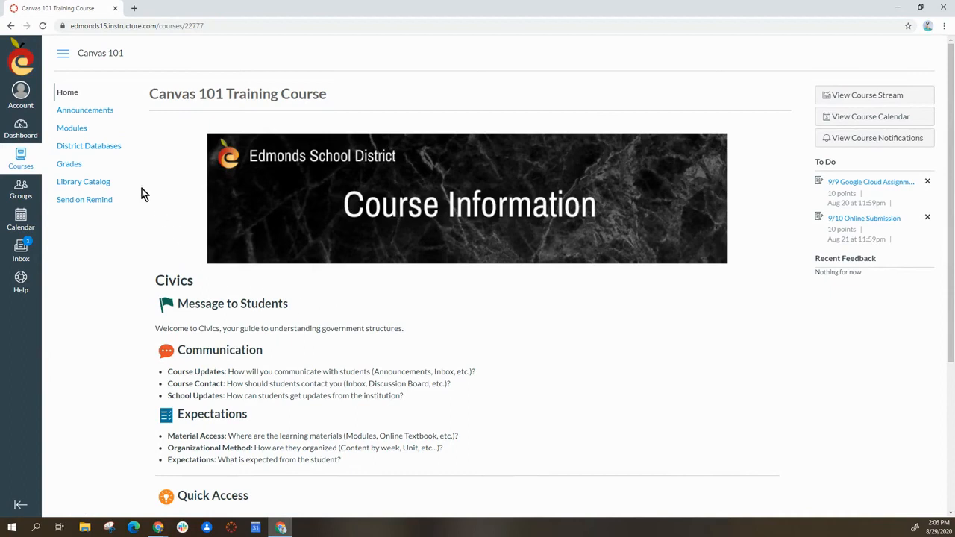
left_click(80, 131)
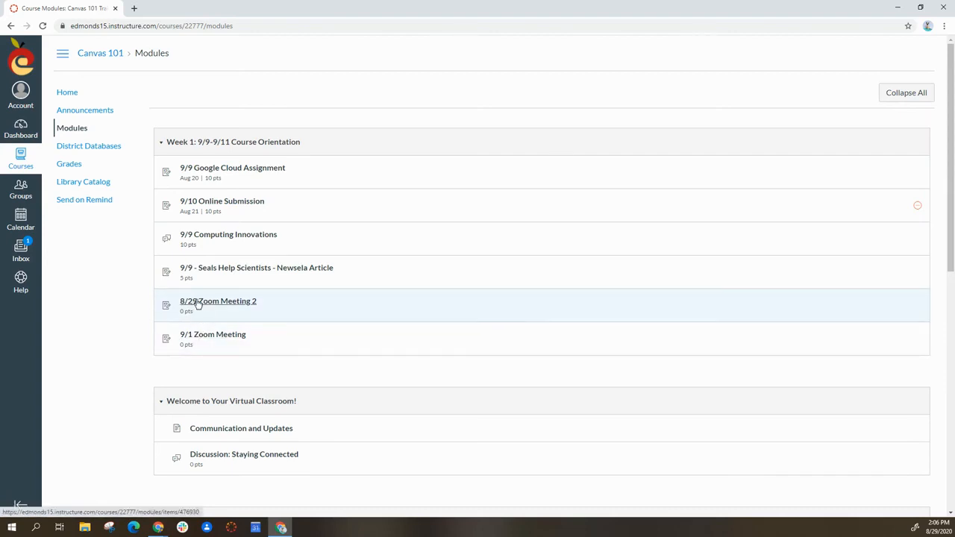
left_click(224, 341)
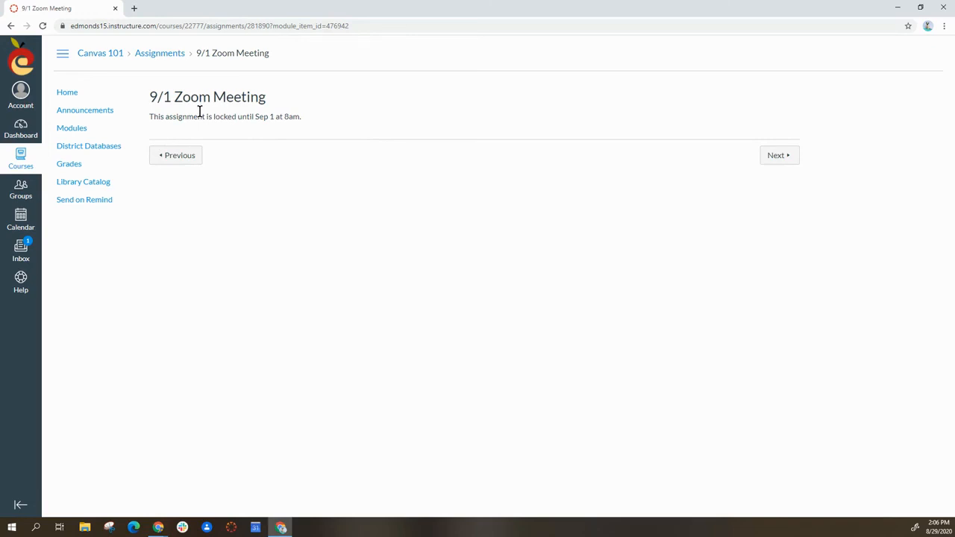
- Go to the 8/29 Zoom Meeting 2 assignment and join its upcoming meeting in the Zoom Meetings application
left_click(177, 160)
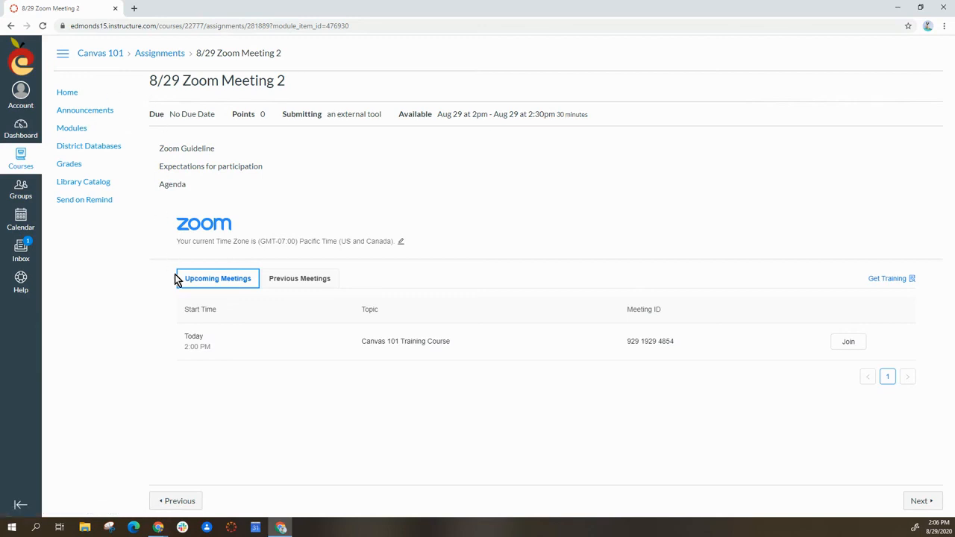
left_click(847, 346)
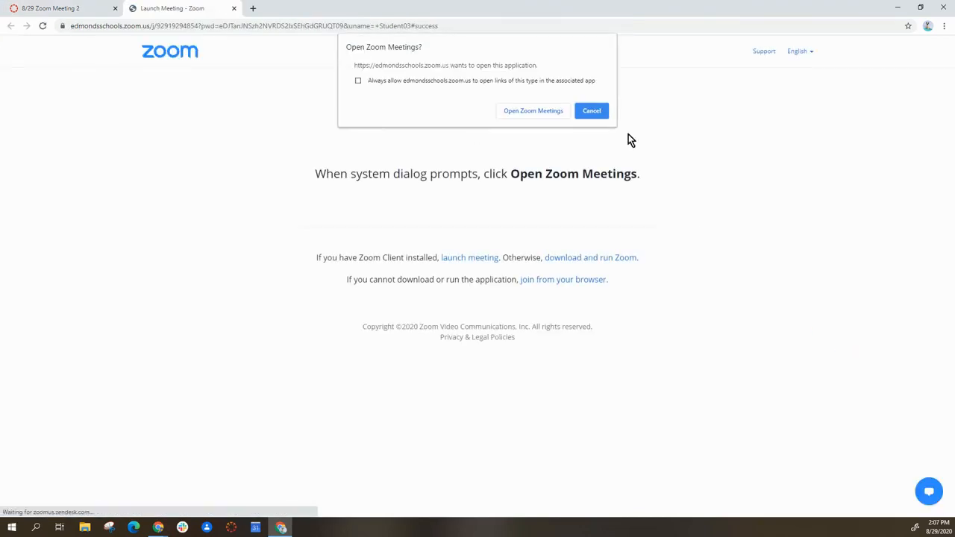
left_click(517, 112)
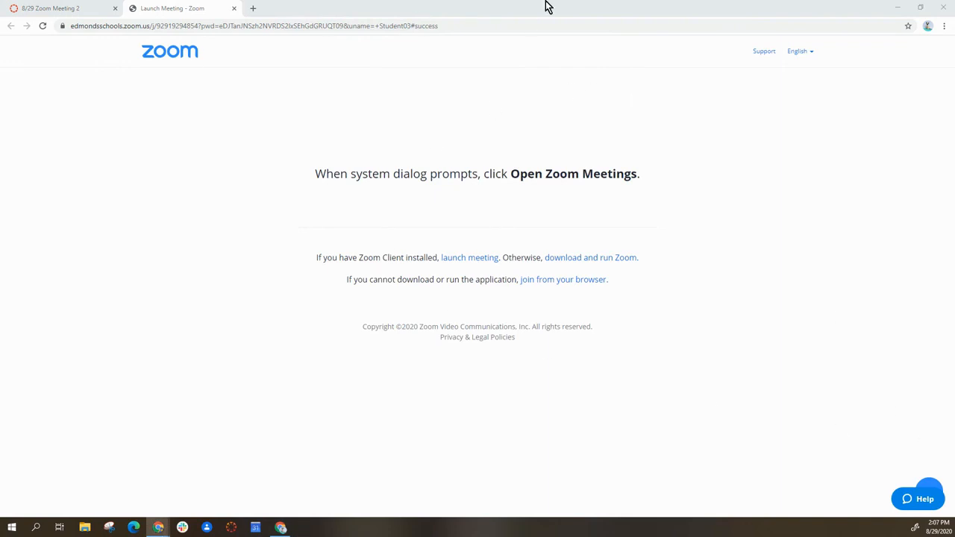
- Return to the 8/29 Zoom Meeting 2 assignment and check the student's lists of previous and upcoming meetings
left_click(47, 7)
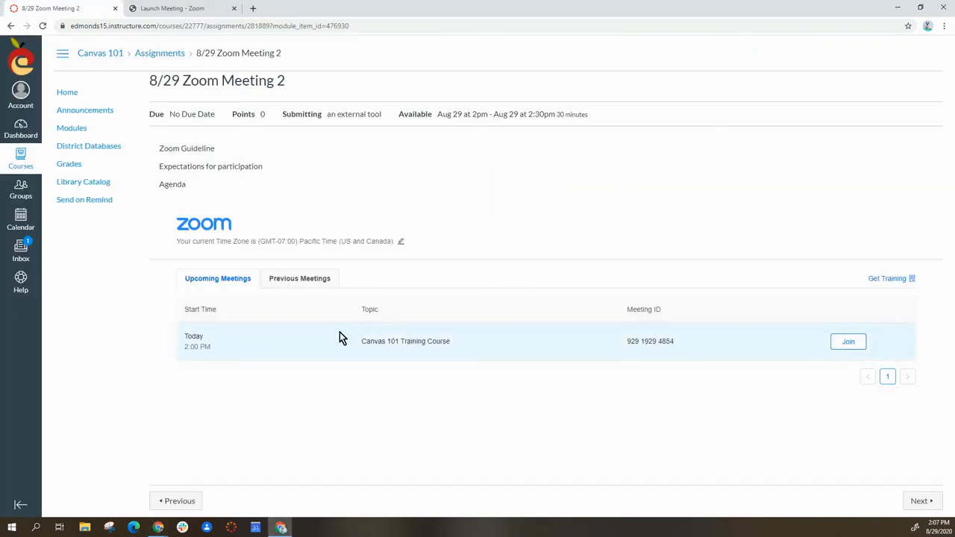
left_click(299, 279)
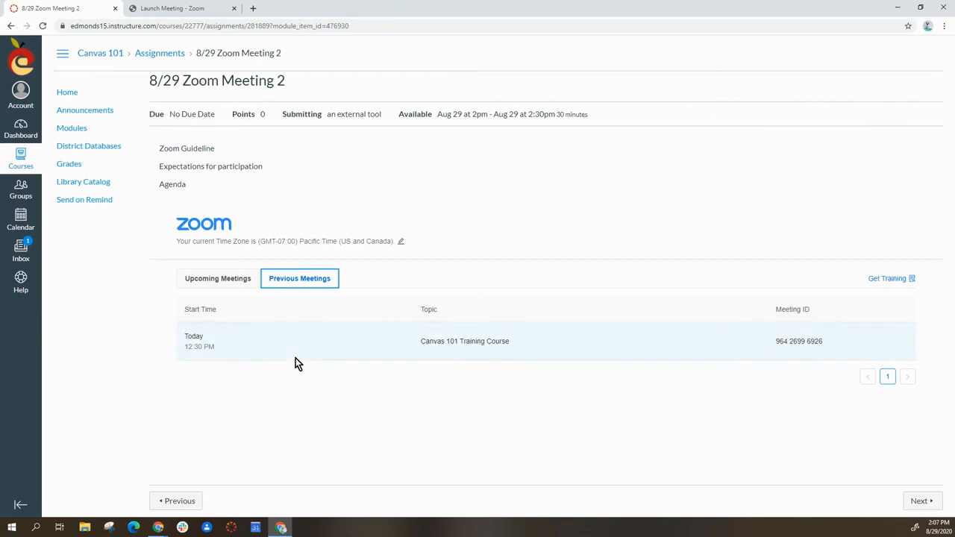
left_click(213, 280)
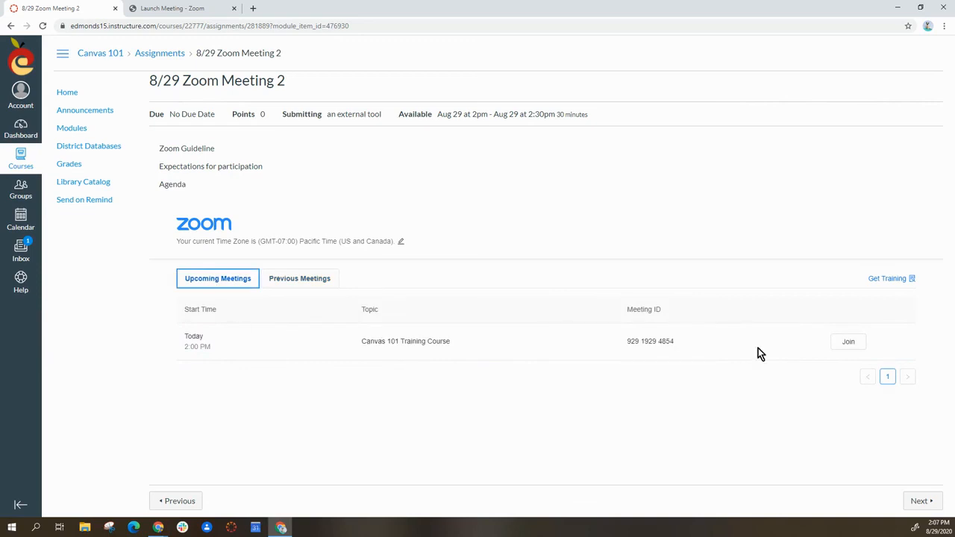
left_click(849, 343)
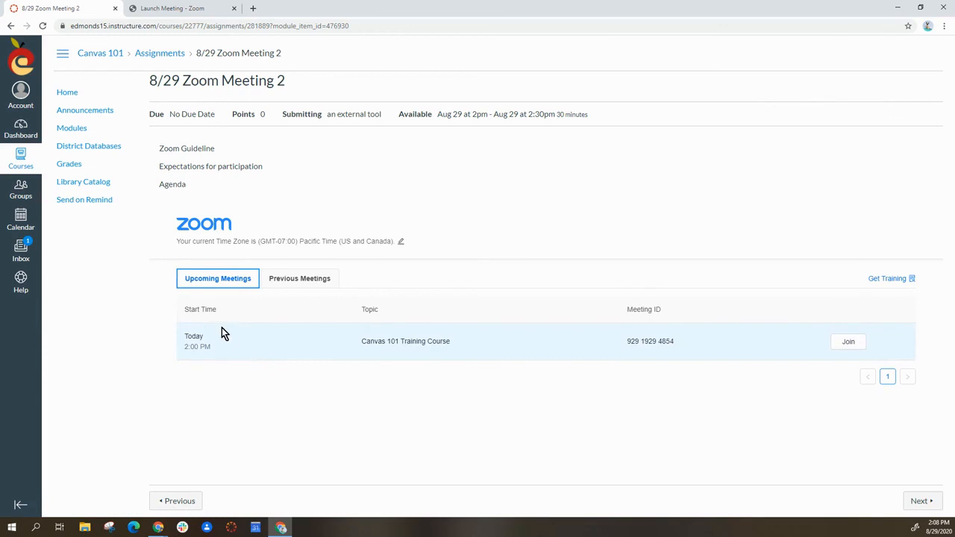
mouse_move(160, 530)
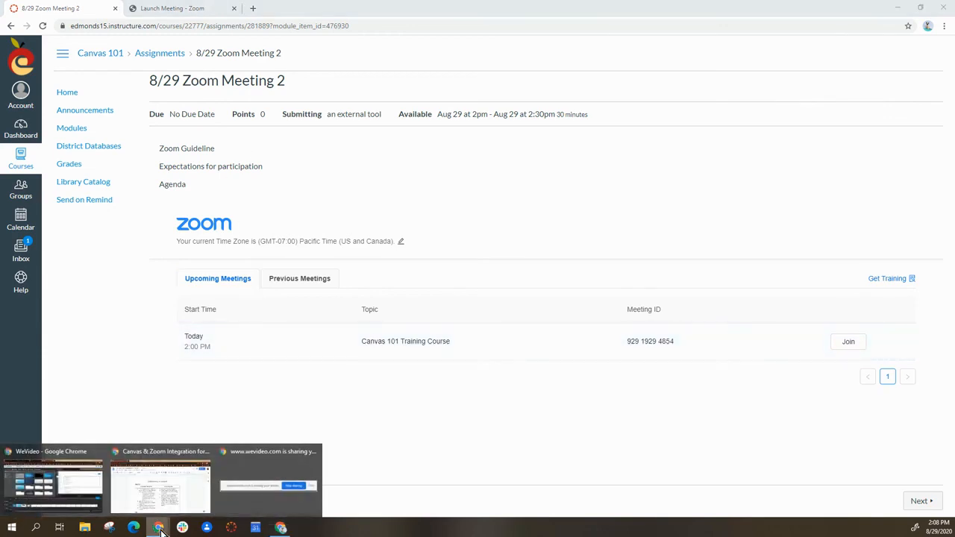